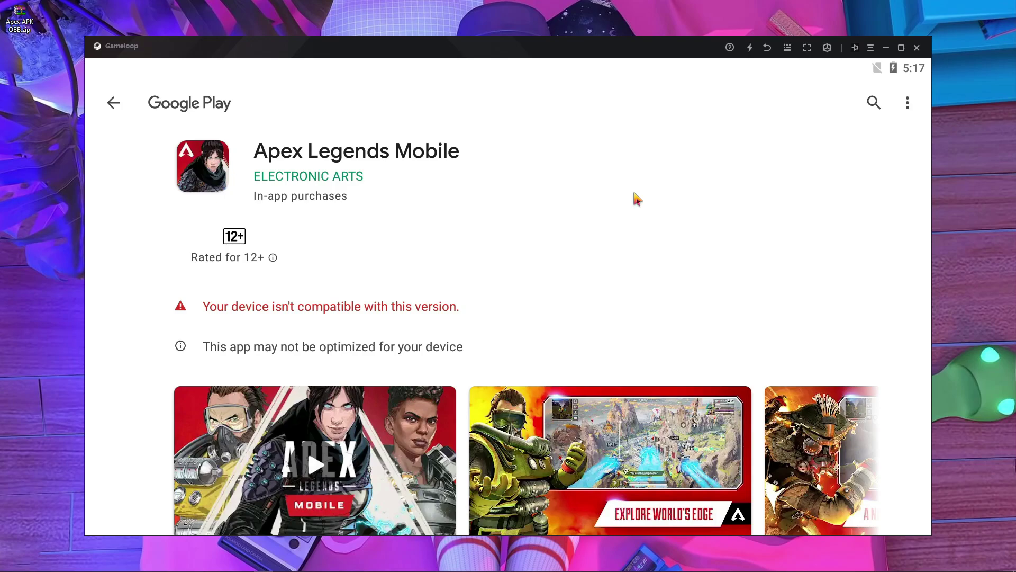
Leave the Apex store page, dismiss the Google account panel, and back out of Play Store and the browser.
click(111, 104)
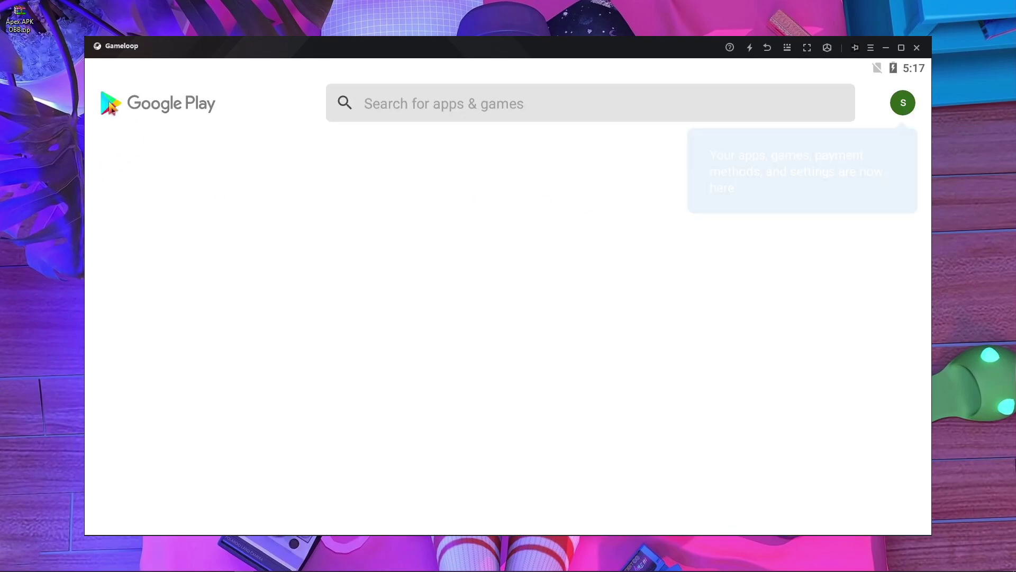
click(903, 103)
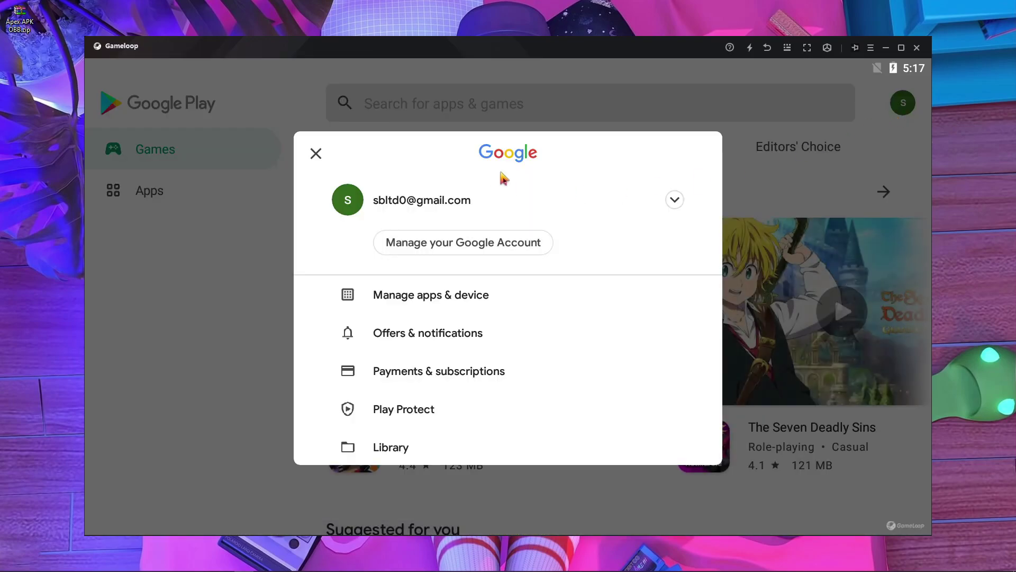
click(315, 153)
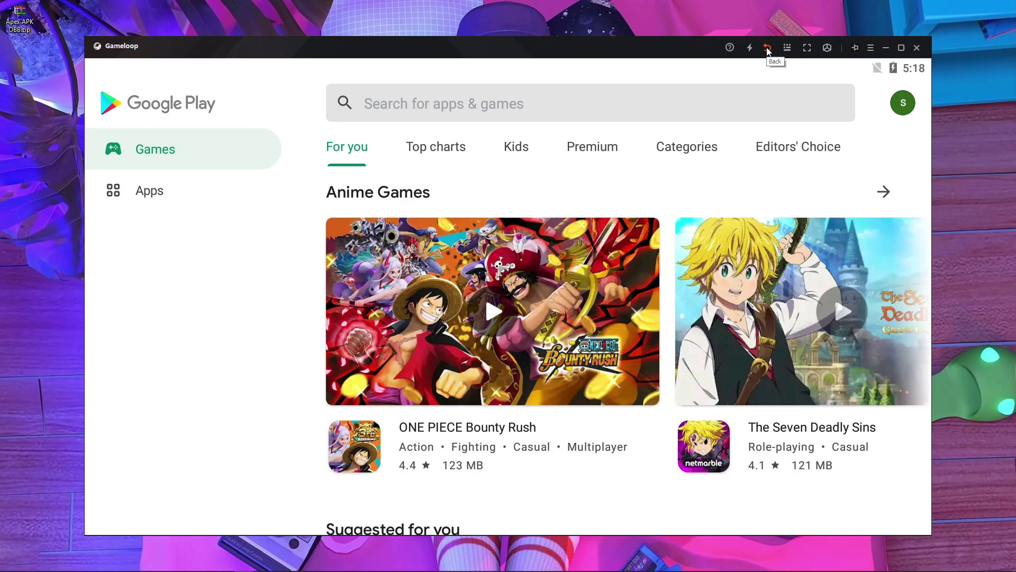
click(768, 49)
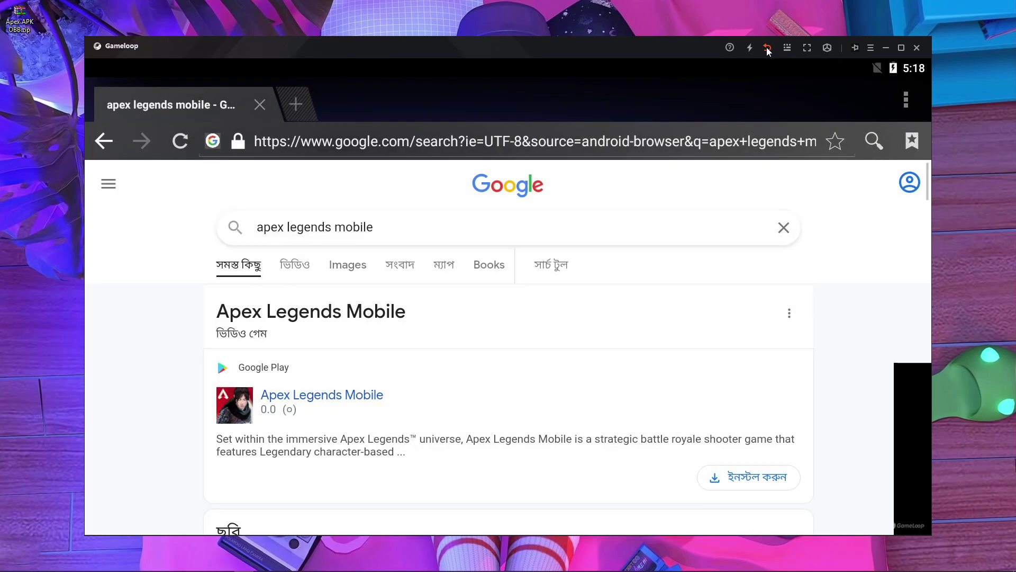
click(768, 49)
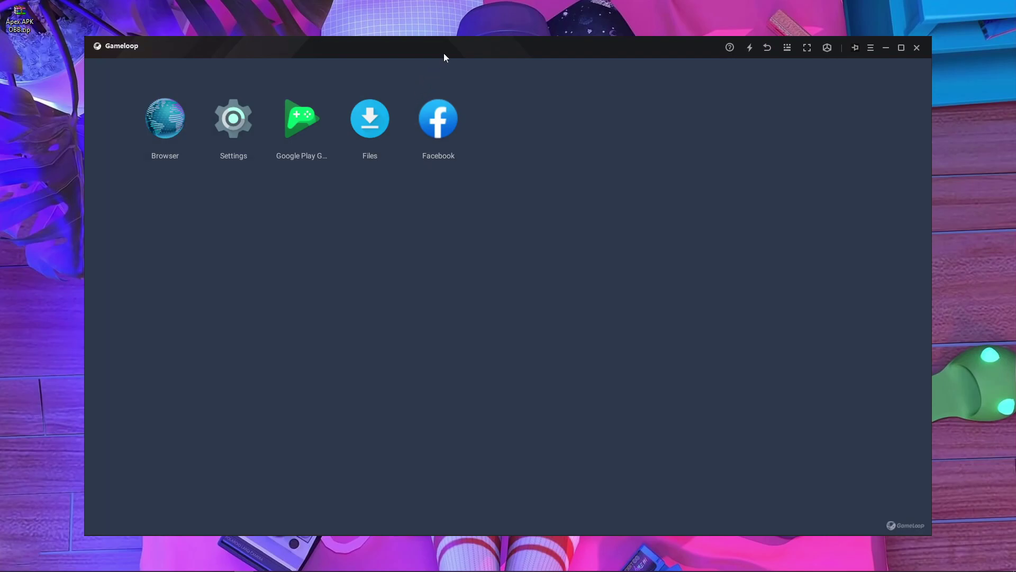
Extract Apex APK OBB.zip on the desktop with WinRAR's Extract Here.
drag(406, 52, 440, 50)
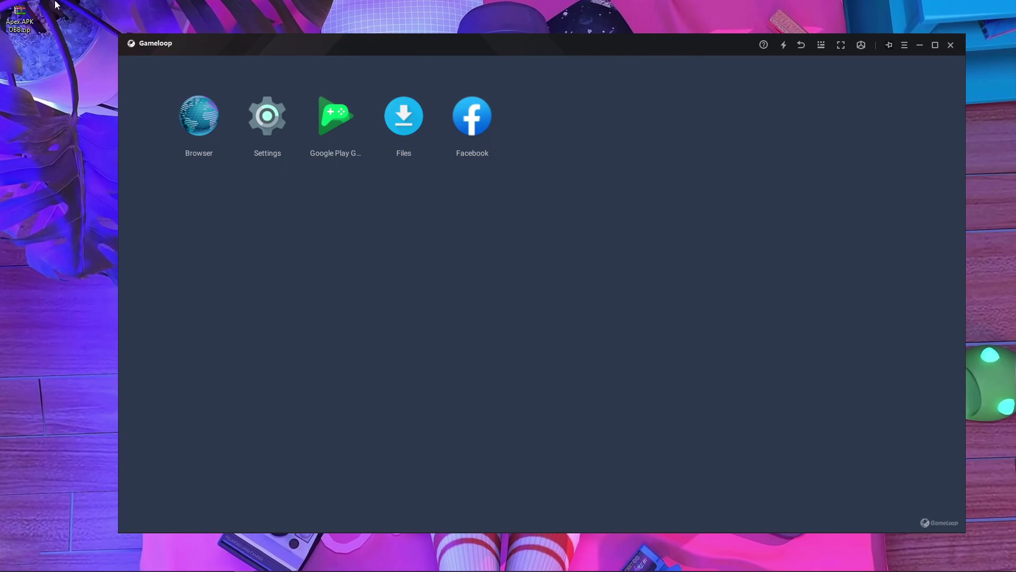
drag(21, 16, 41, 274)
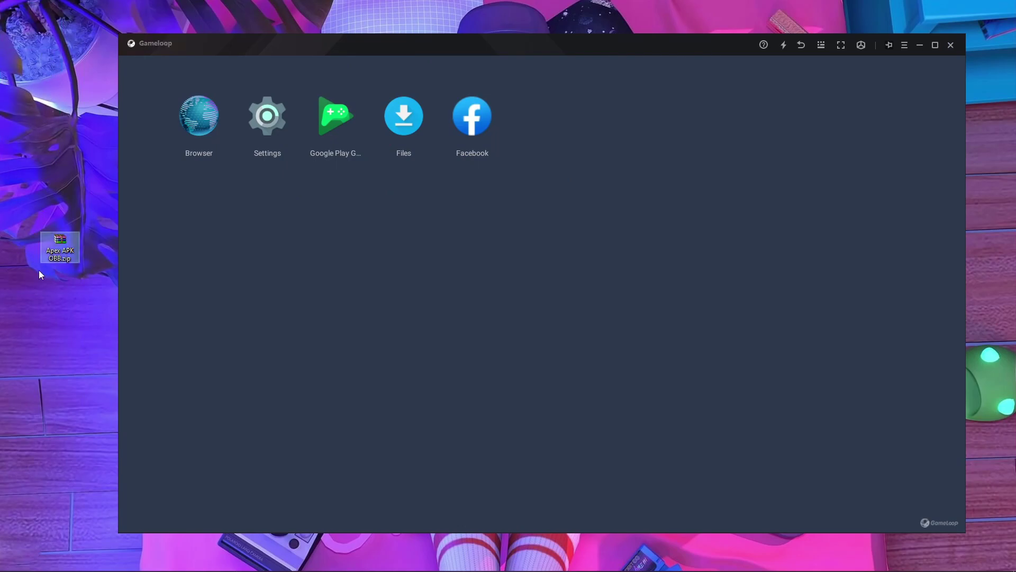
mouse_move(53, 251)
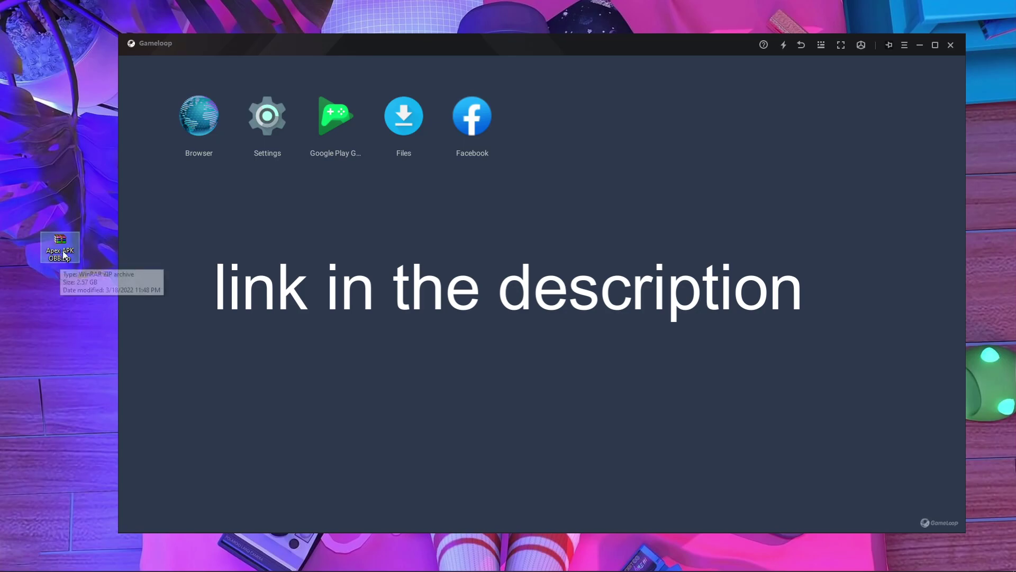
right_click(63, 235)
click(88, 288)
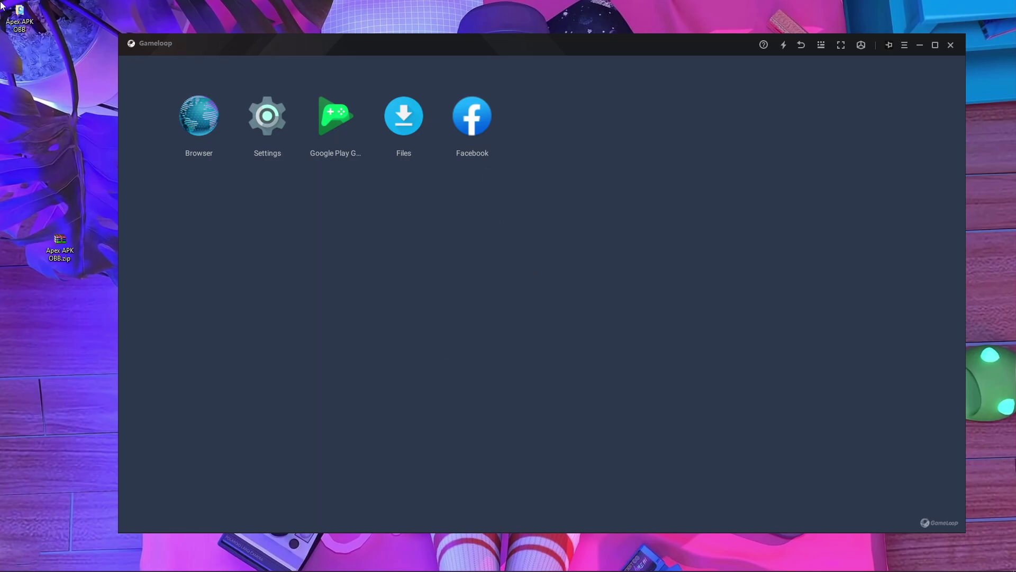
Copy the Apex Legends APK and com.ea.gp.apexlegendsmobilefps folder from the extracted Apex APK OBB folder.
click(20, 18)
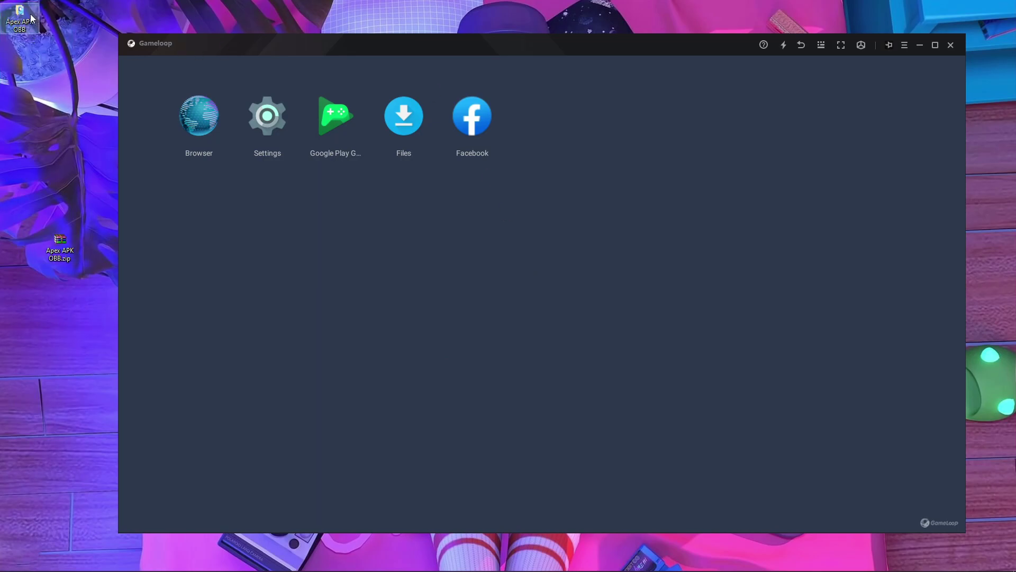
double_click(18, 21)
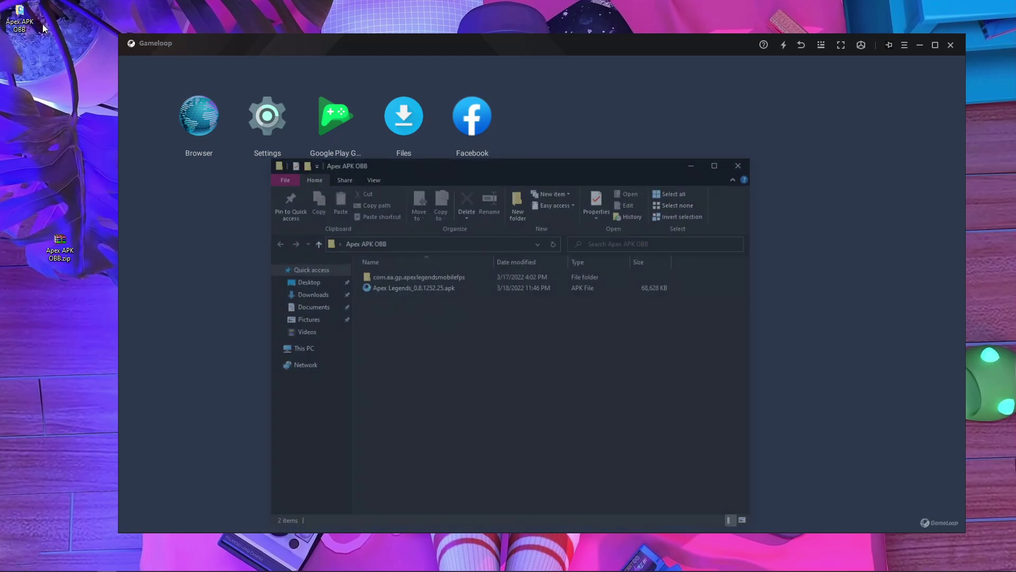
click(384, 287)
ctrl+click(391, 276)
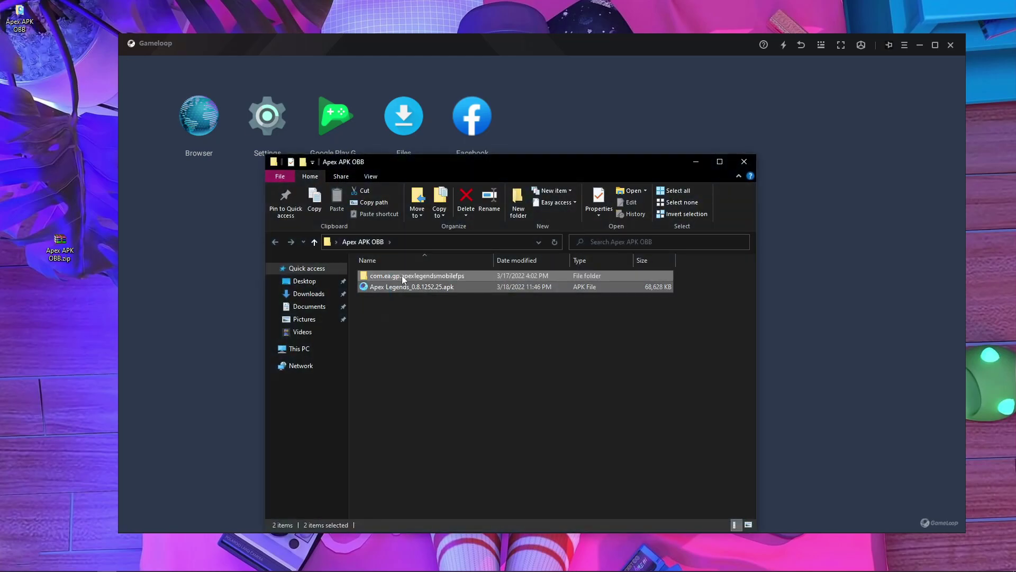
right_click(402, 275)
click(440, 419)
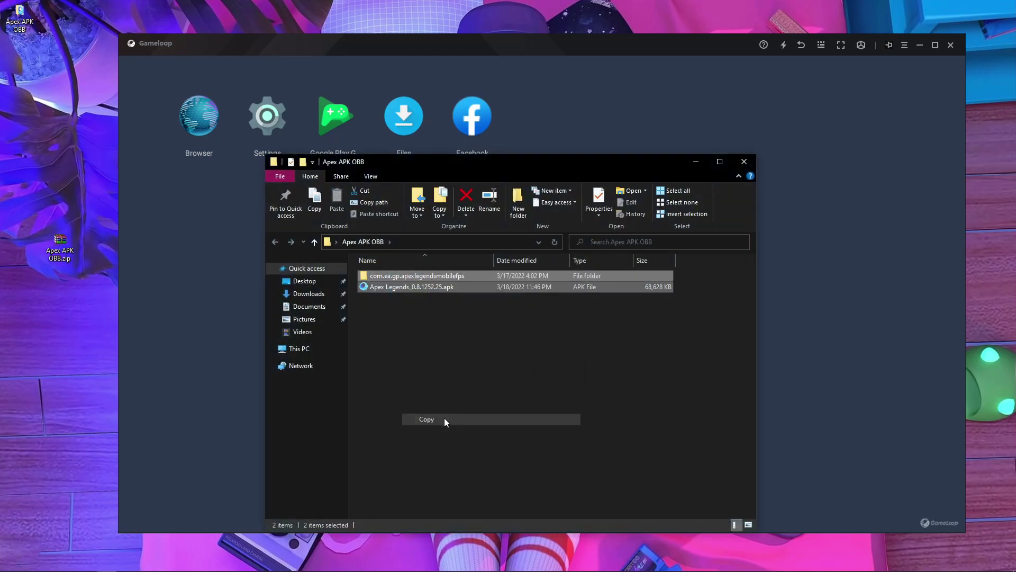
Close that folder, look through the MOVIE (D:) and WORK (E:) drives, and settle on Local Disk (C:).
click(744, 161)
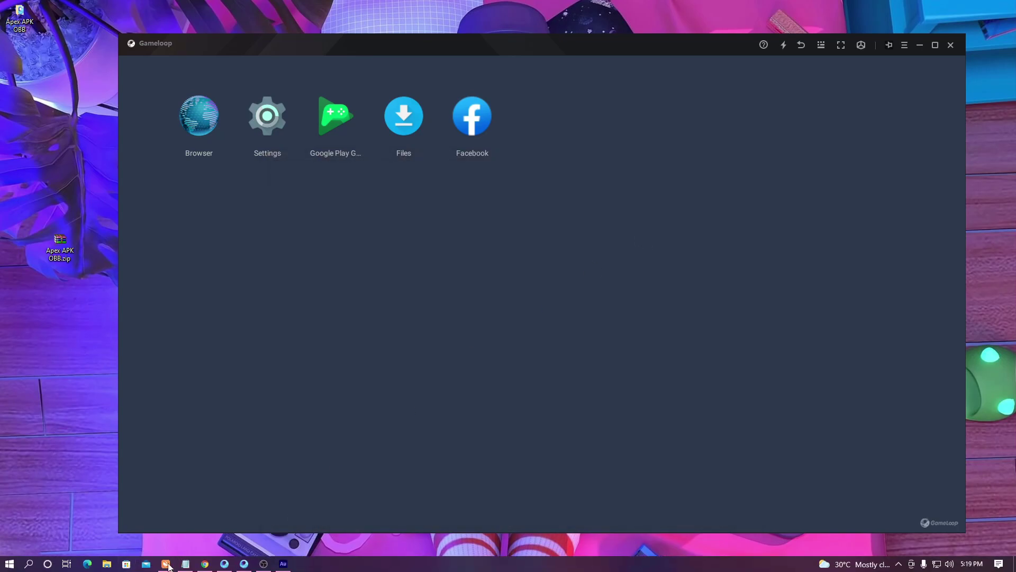
click(106, 564)
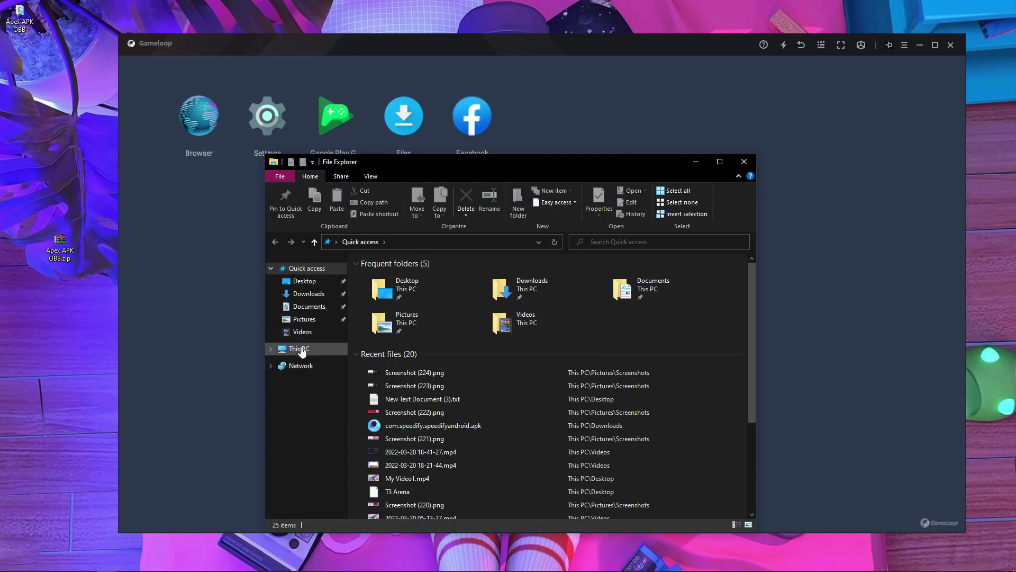
click(300, 350)
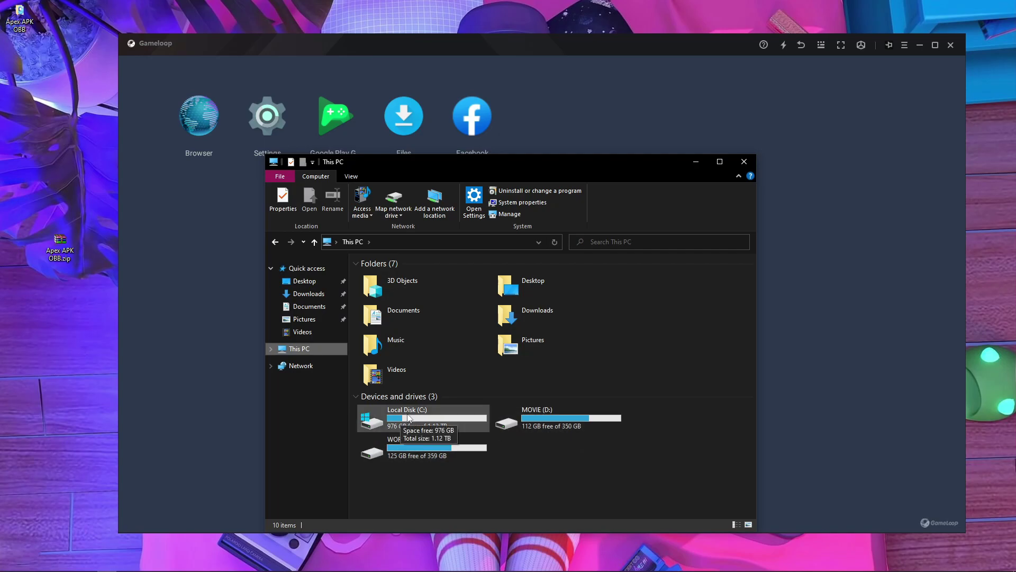
double_click(555, 421)
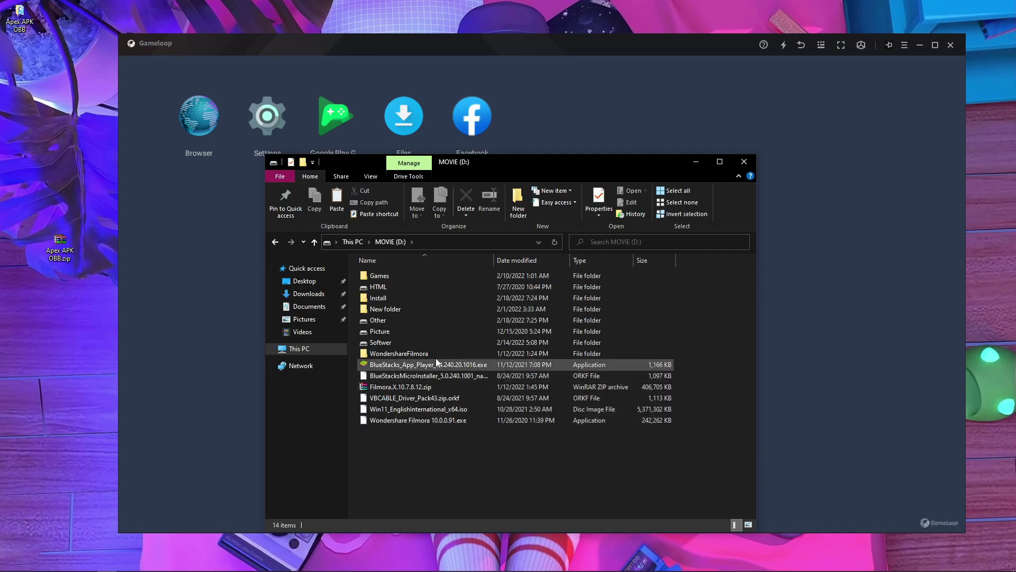
click(314, 242)
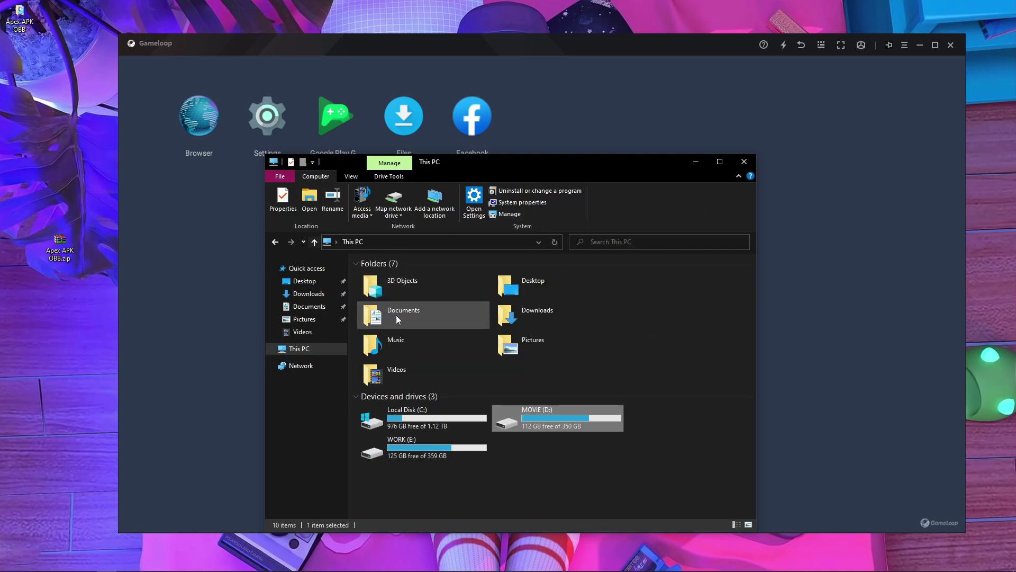
double_click(402, 416)
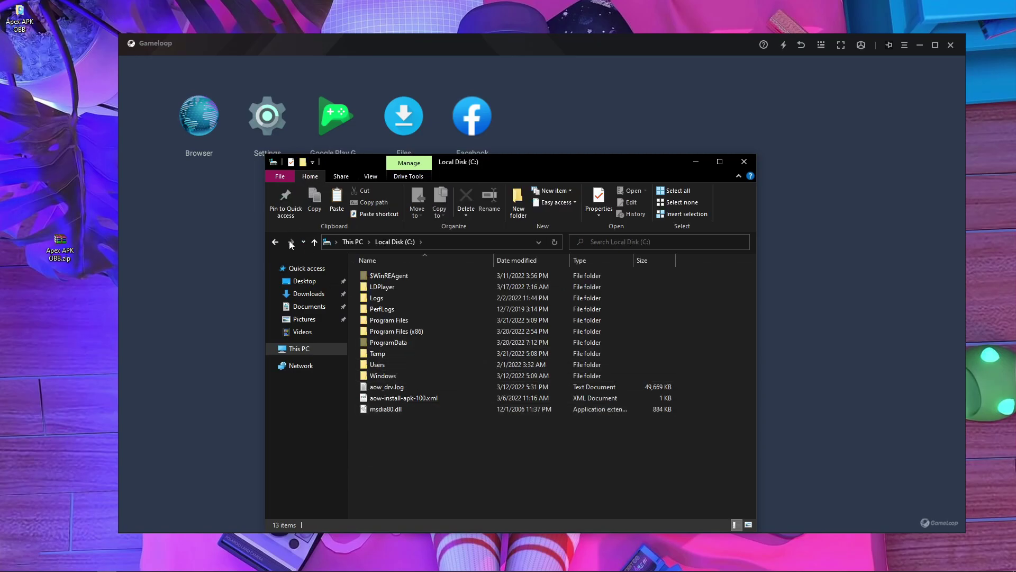
click(315, 242)
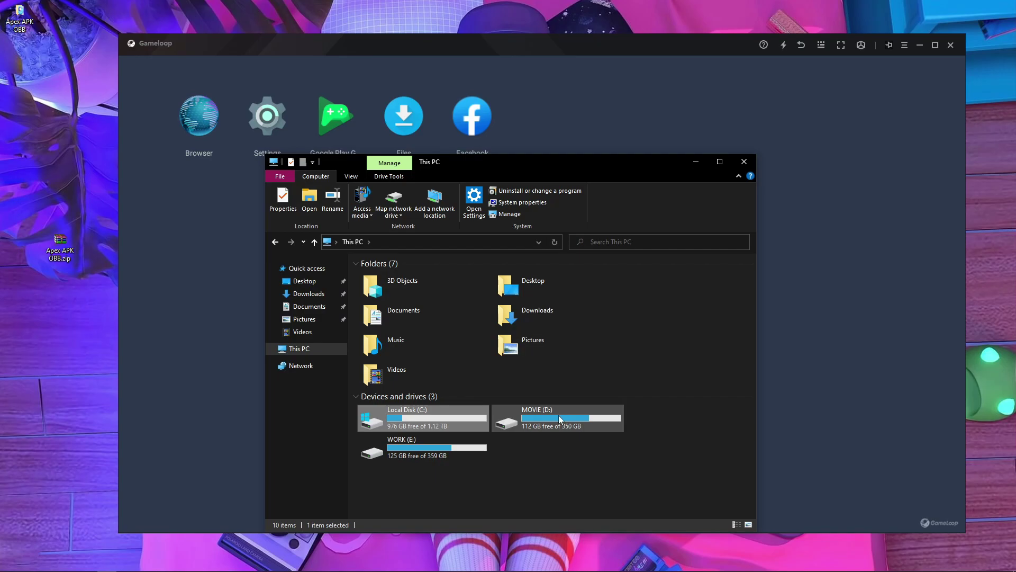
click(560, 418)
double_click(560, 418)
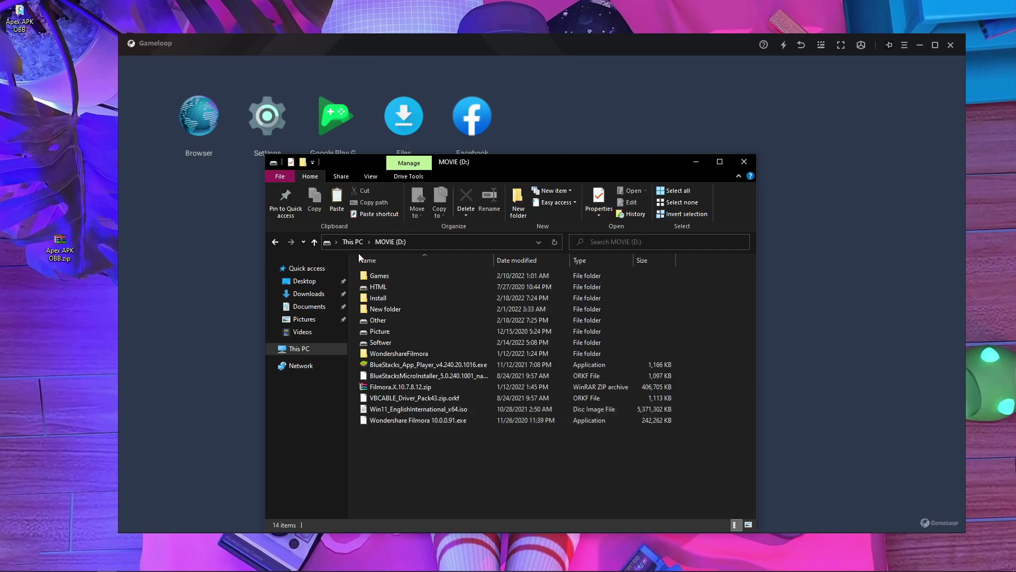
click(314, 242)
double_click(400, 446)
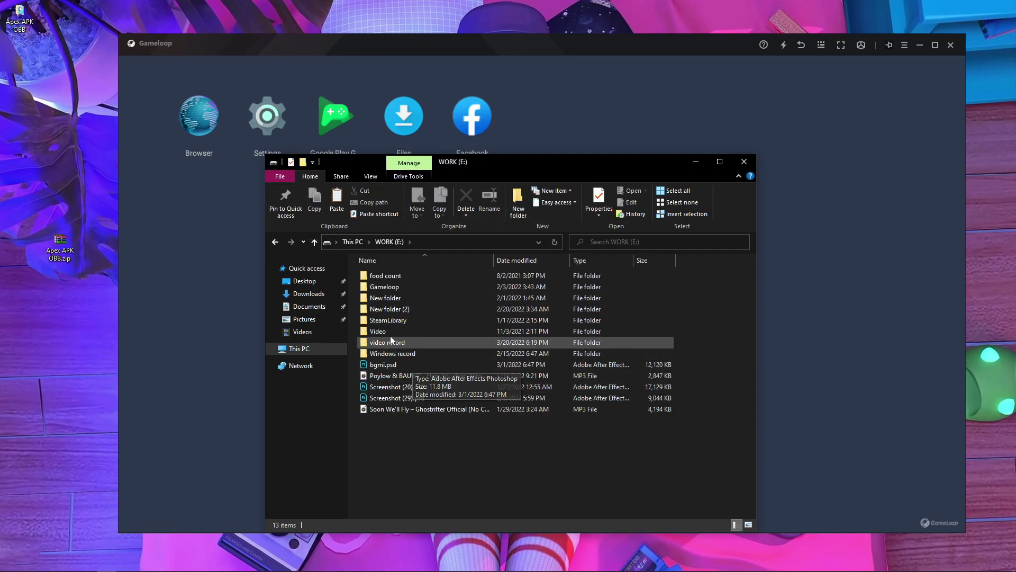
click(312, 243)
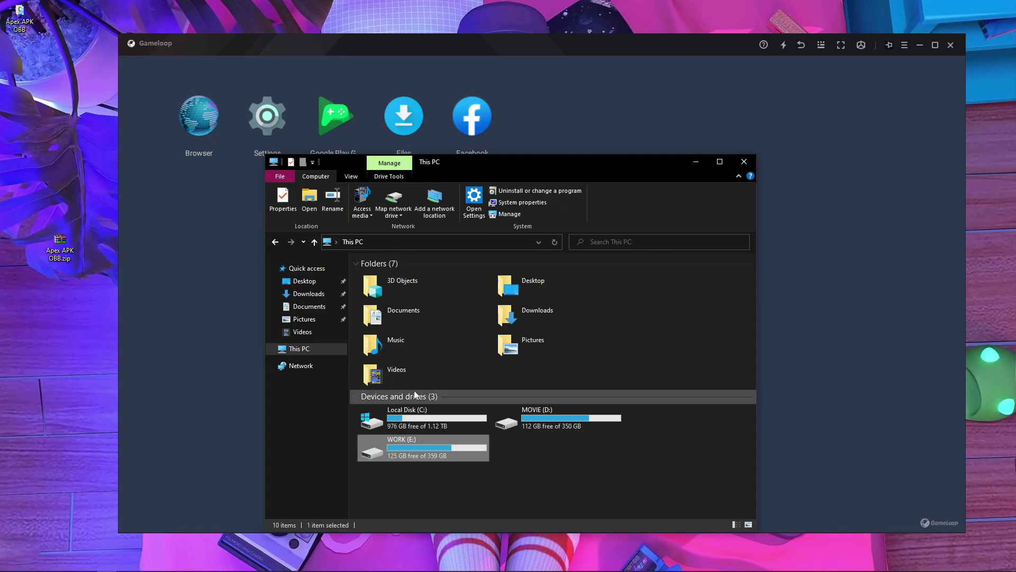
double_click(455, 421)
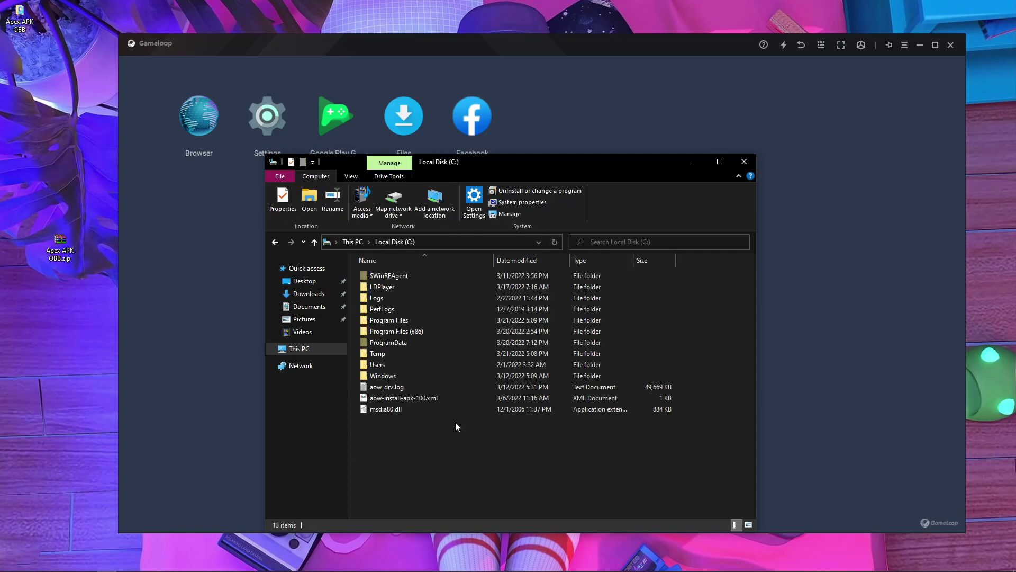
Paste the copied APK and OBB folder into C:\Temp\TxGameDownload\MobileGamePCShared.
double_click(382, 355)
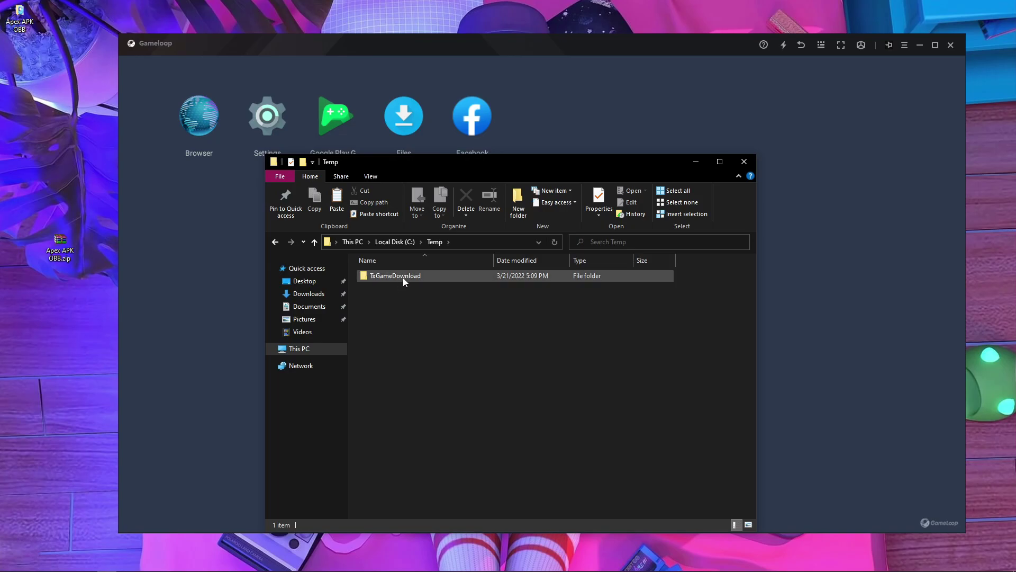
double_click(397, 278)
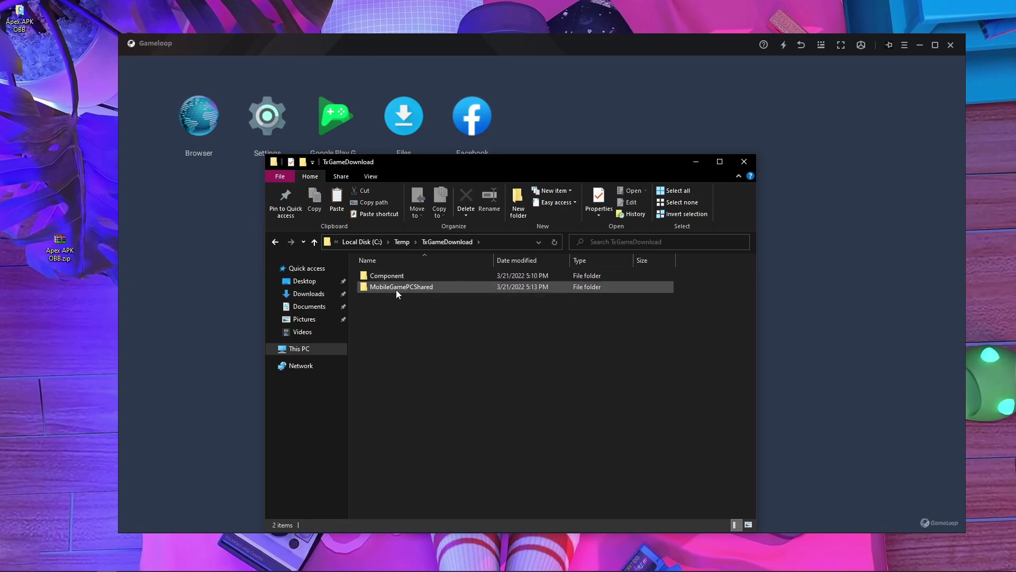
double_click(415, 288)
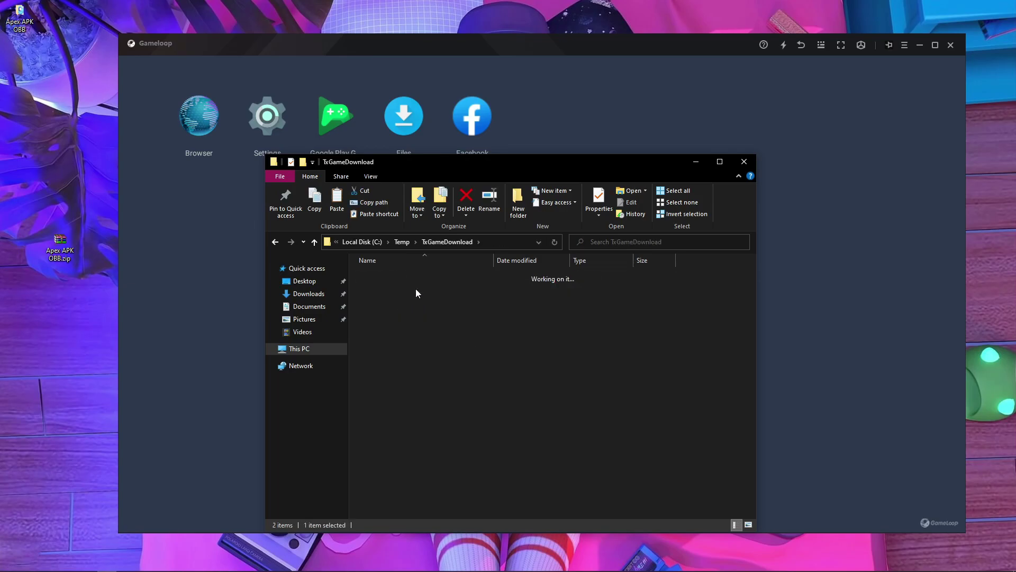
right_click(492, 459)
click(529, 380)
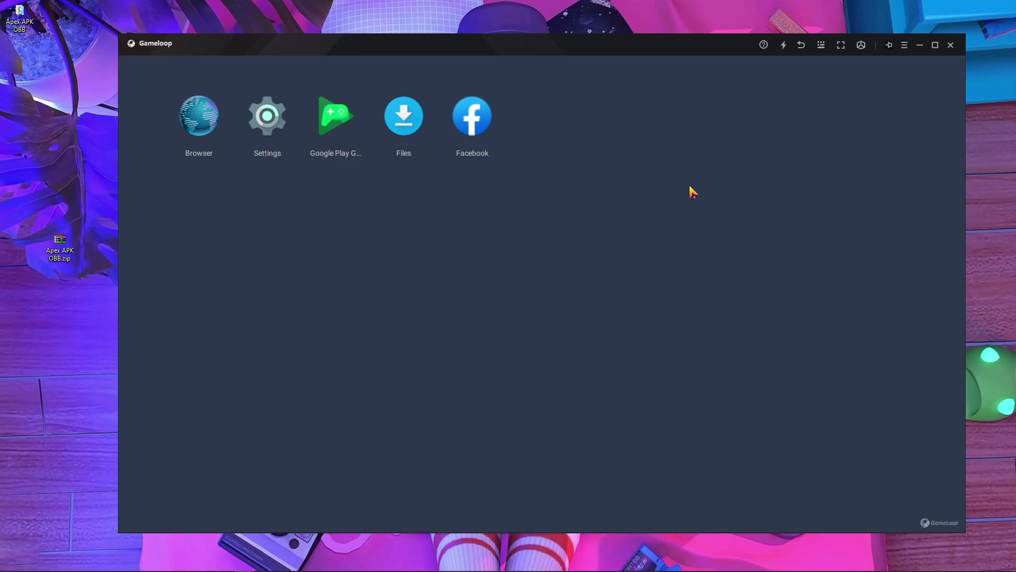
In Gameloop's browser, search 'es file' and open the ES File Explorer page on Uptodown.
click(205, 121)
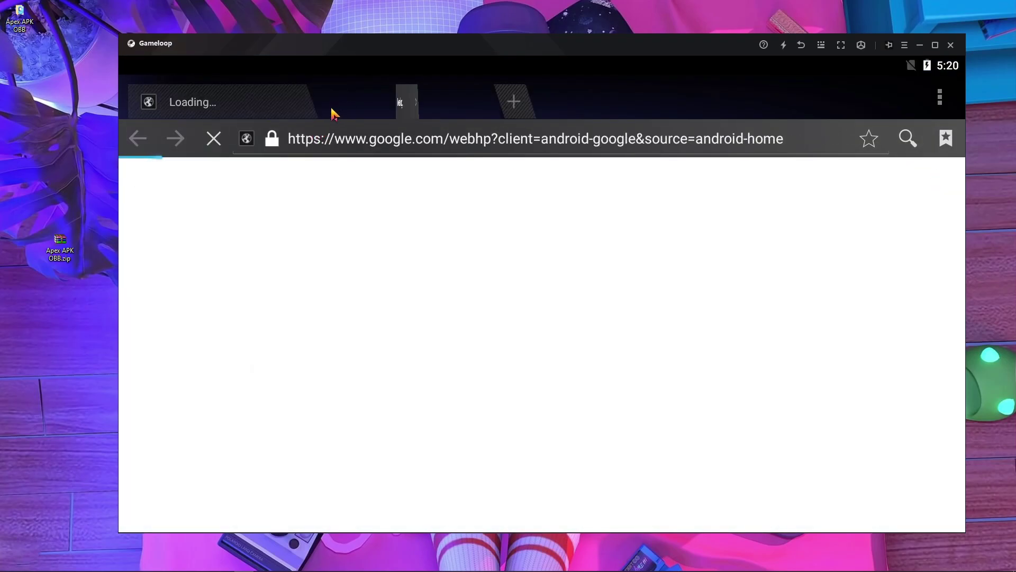
click(295, 104)
click(294, 102)
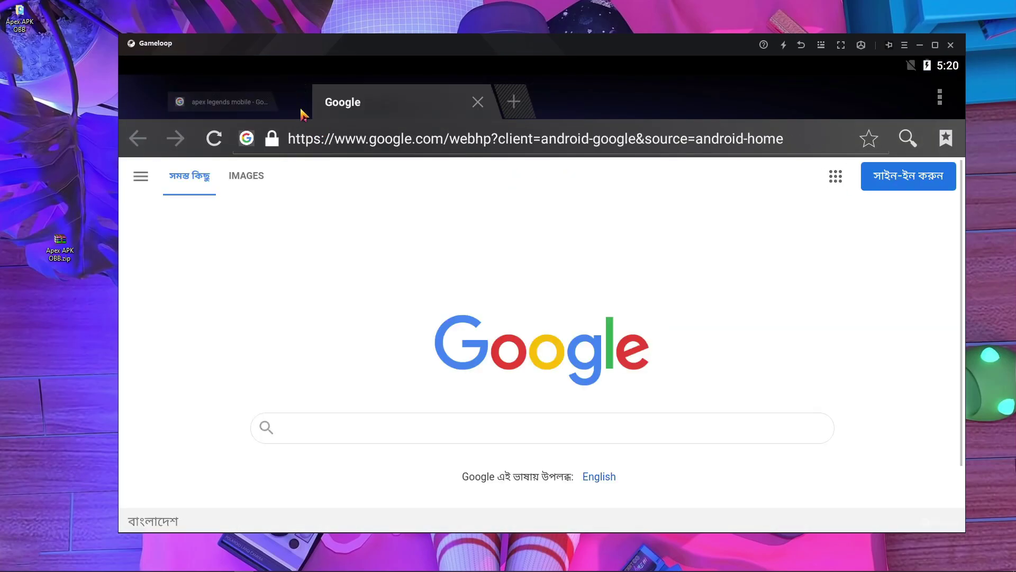
click(335, 140)
text(es)
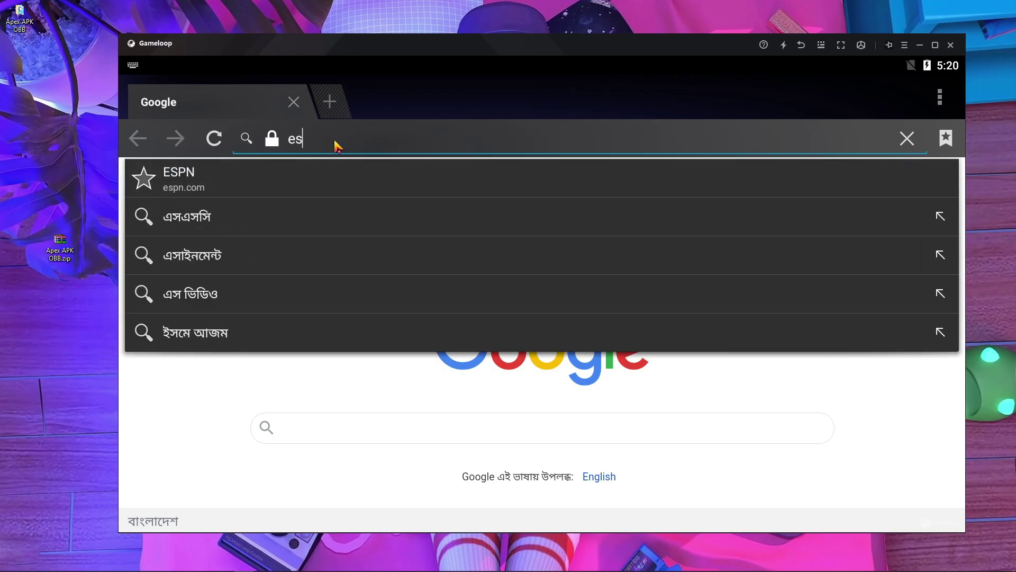
text( file)
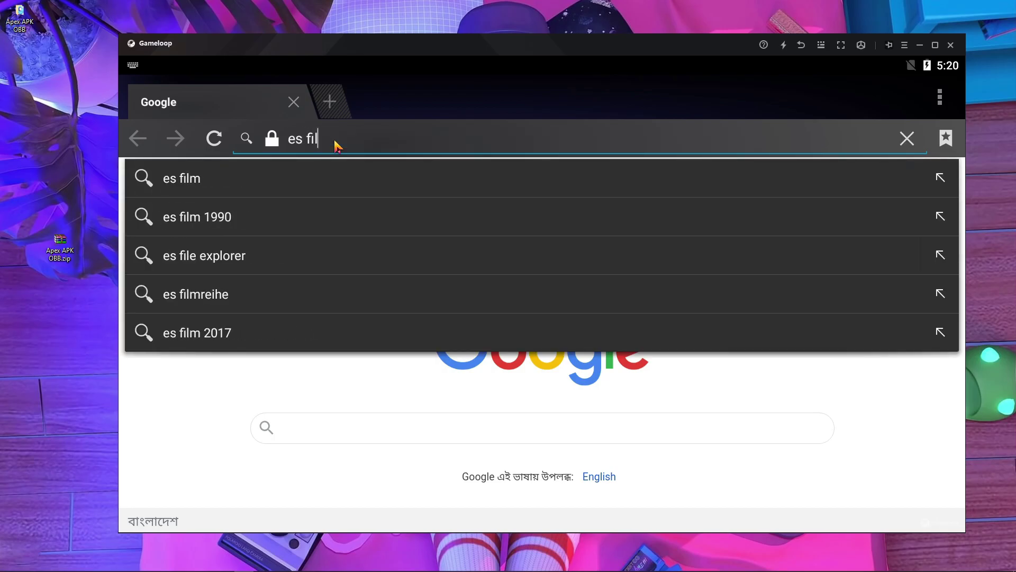
click(268, 178)
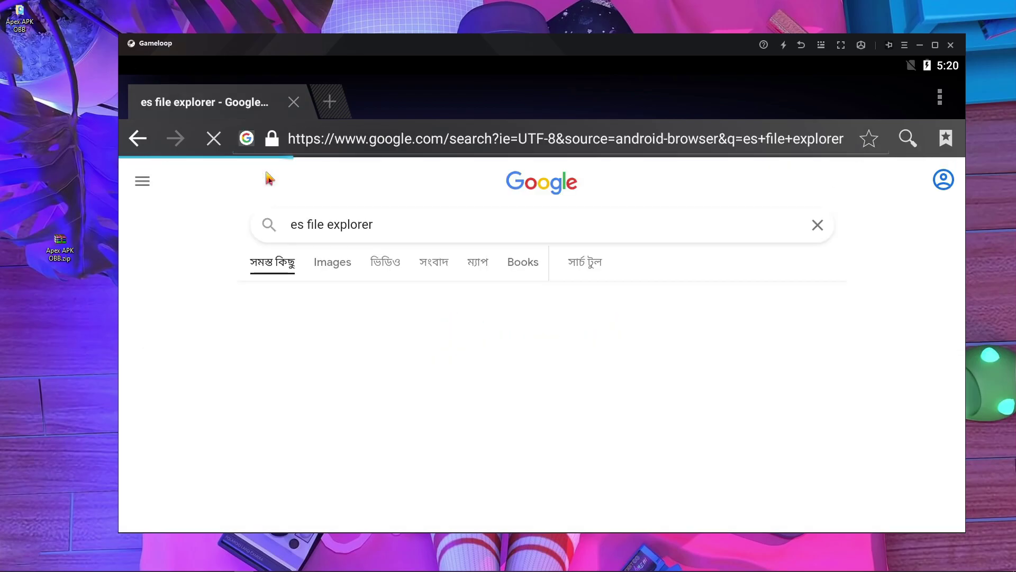
scroll(403, 335, down, 1)
click(325, 294)
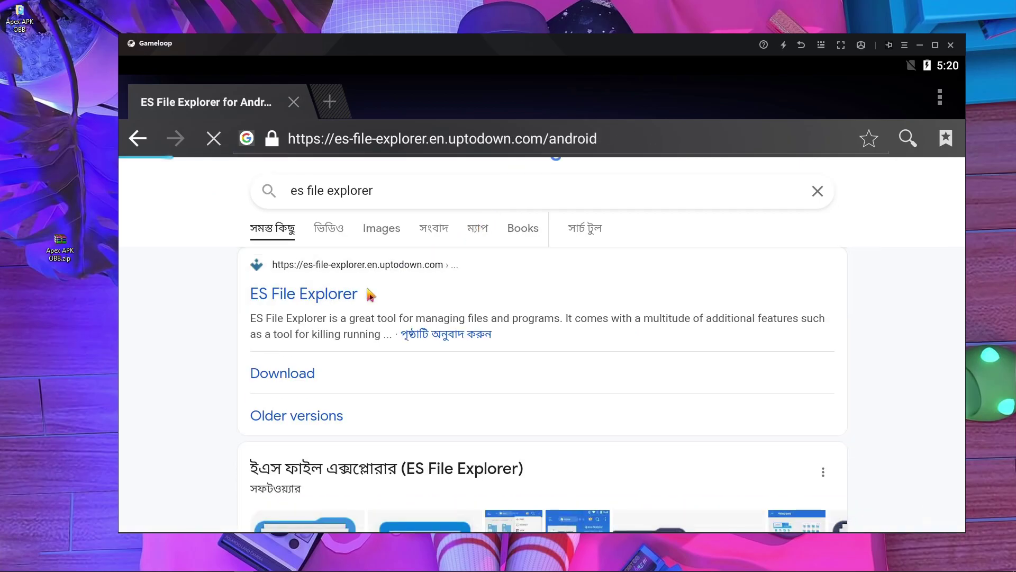
Download the latest ES File Explorer APK (4.2.9.2.1) and follow it in the notifications.
scroll(445, 270, down, 3)
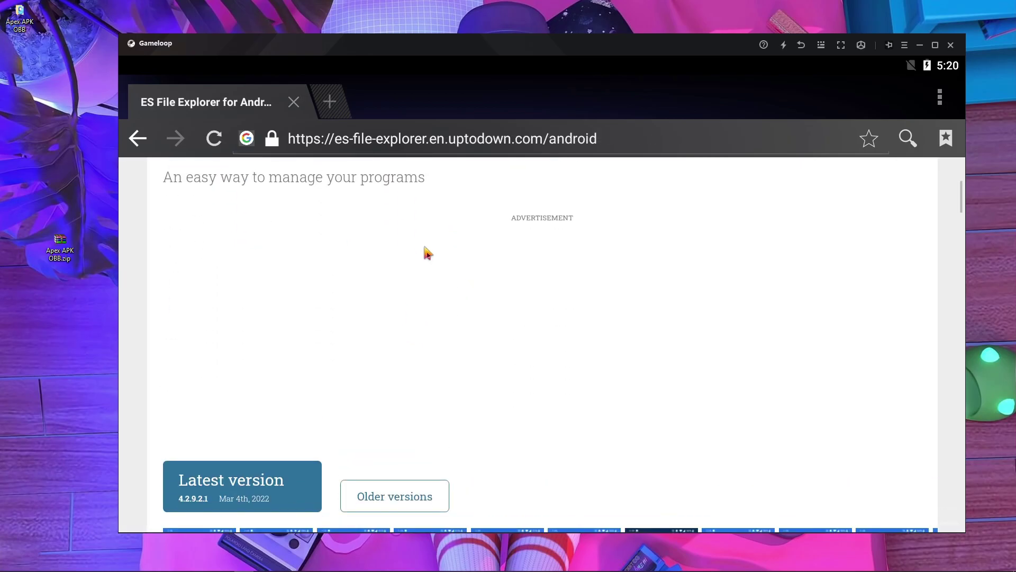
scroll(281, 370, down, 3)
click(257, 355)
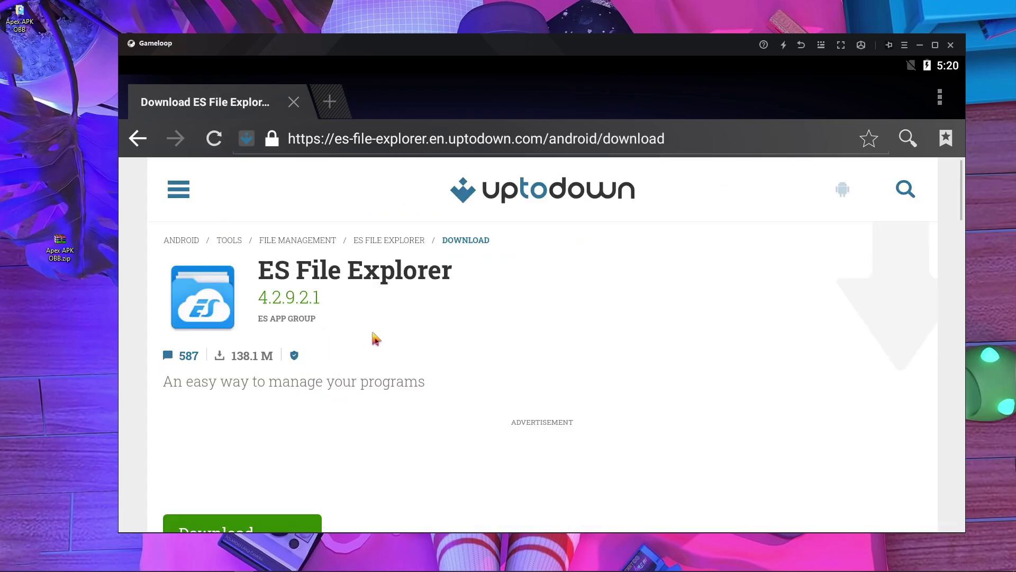
scroll(344, 370, down, 2)
scroll(308, 396, down, 3)
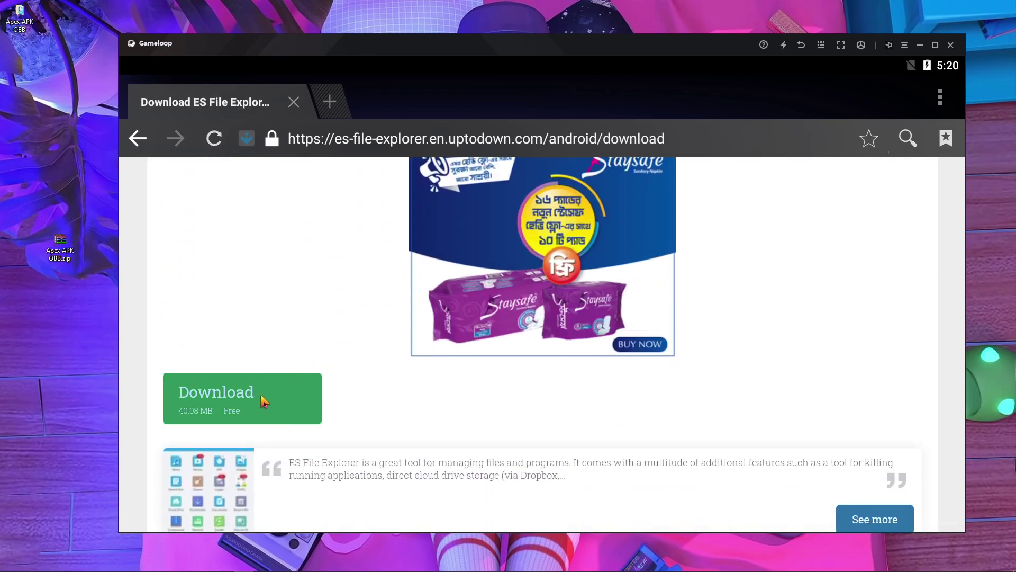
click(265, 402)
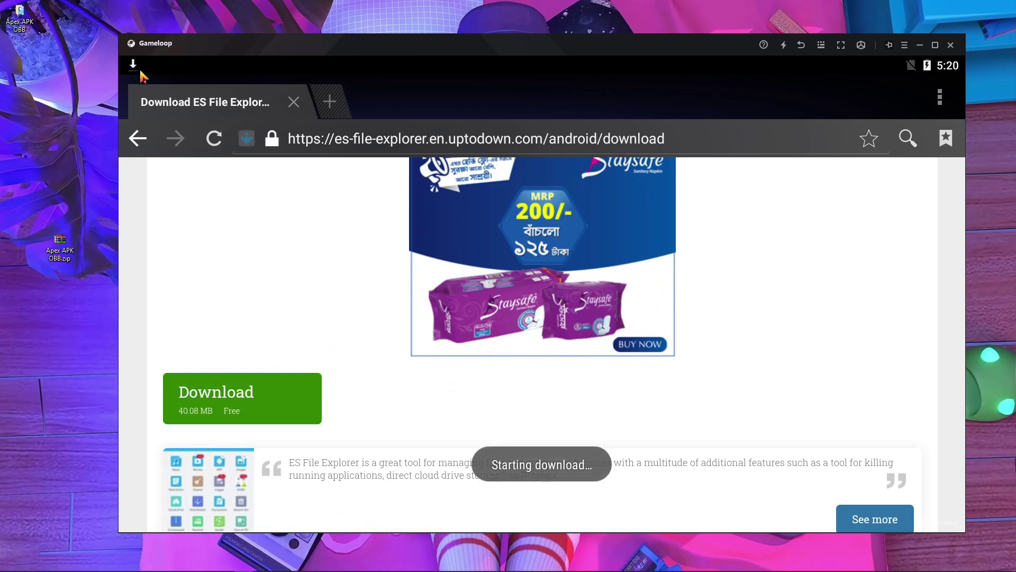
drag(142, 72, 231, 323)
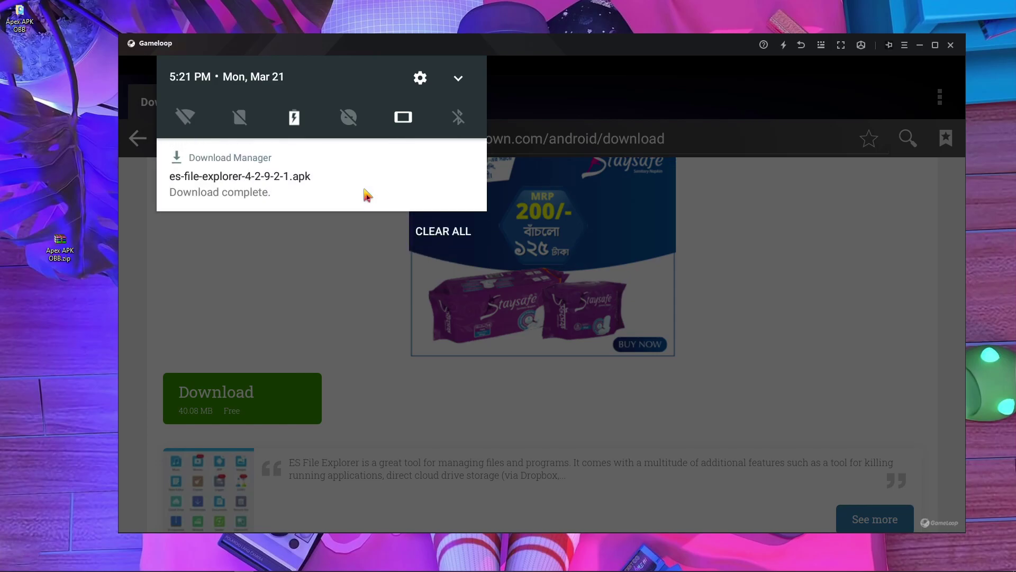
Install ES File Explorer from the completed download and launch it.
click(316, 190)
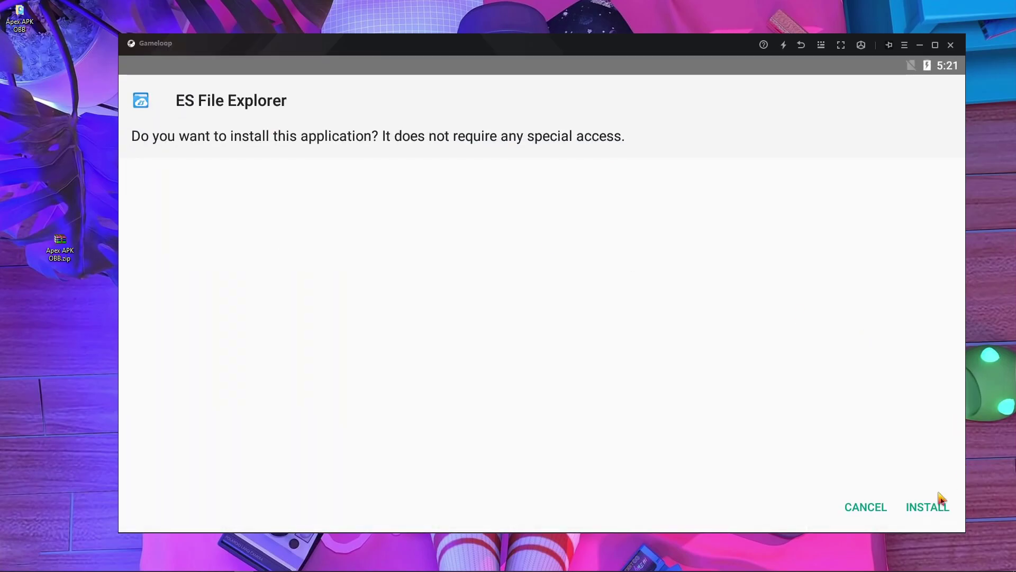
click(940, 500)
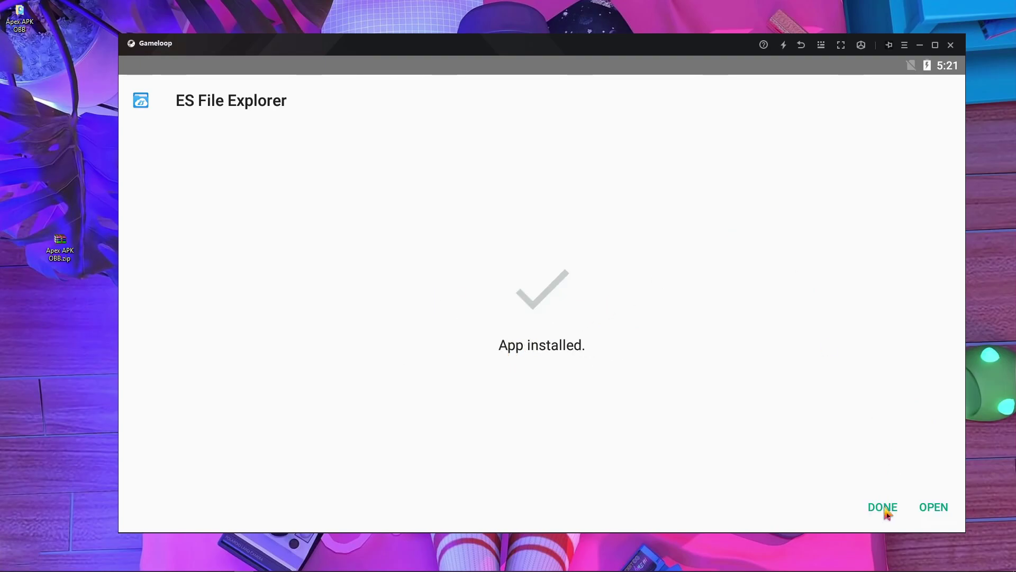
click(883, 507)
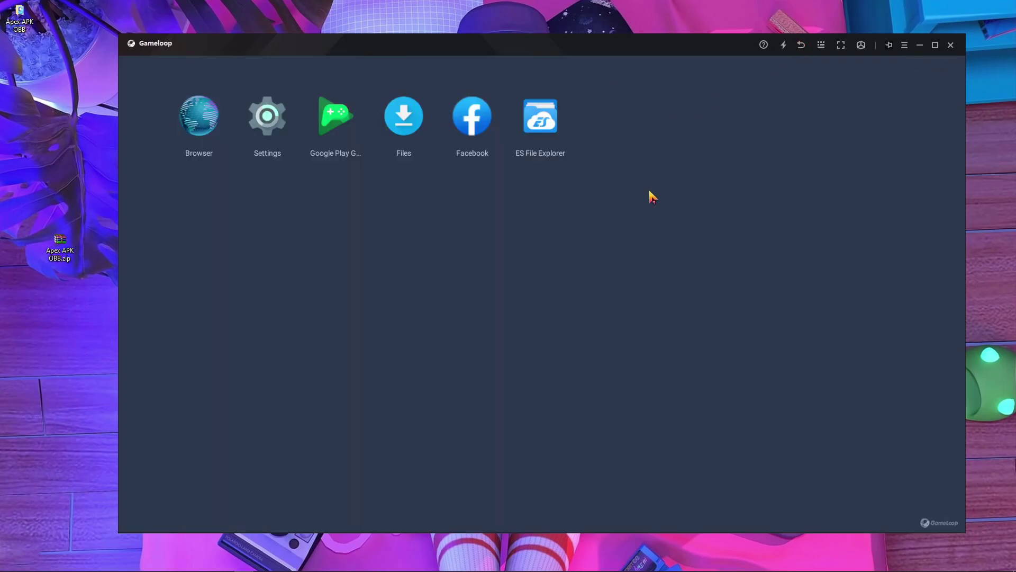
click(535, 147)
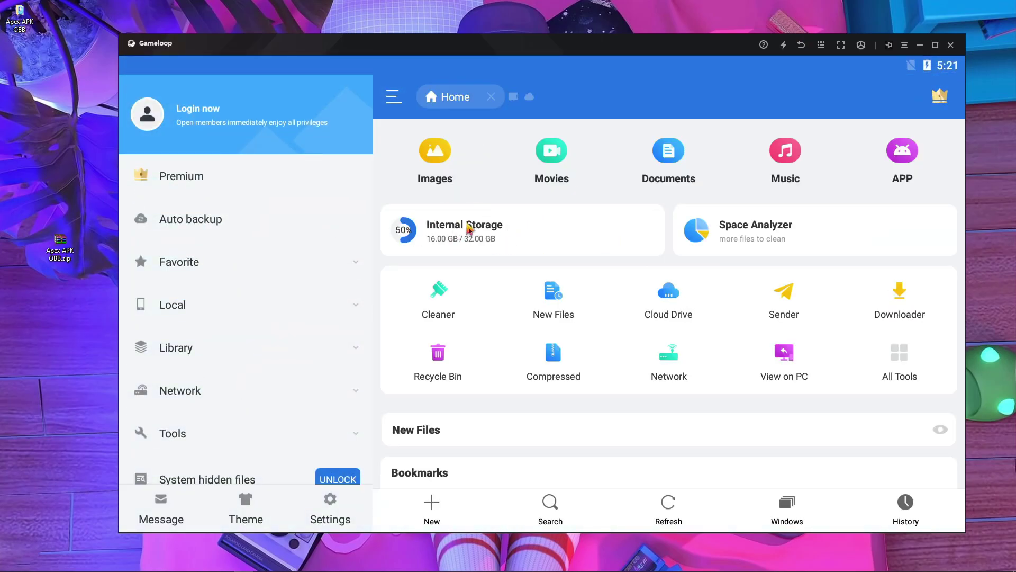
Browse ES File Explorer to /data/share1, then open the desktop Apex APK OBB folder.
click(495, 233)
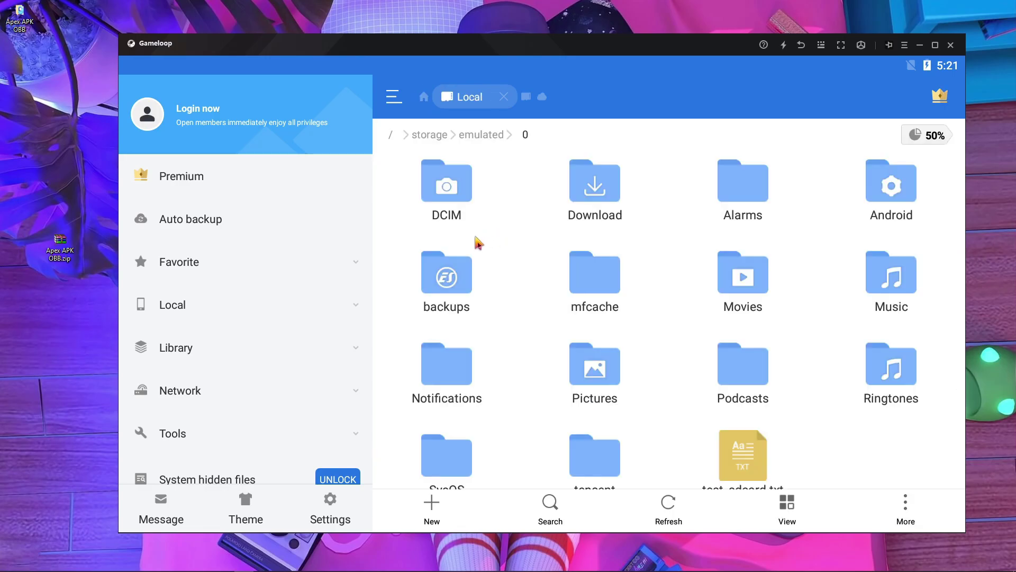
click(392, 137)
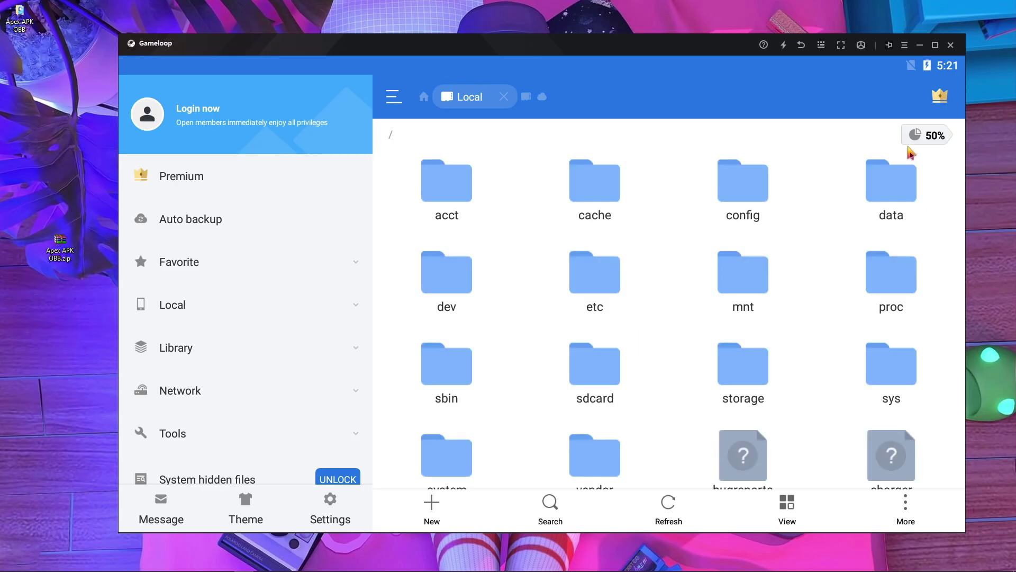
click(846, 209)
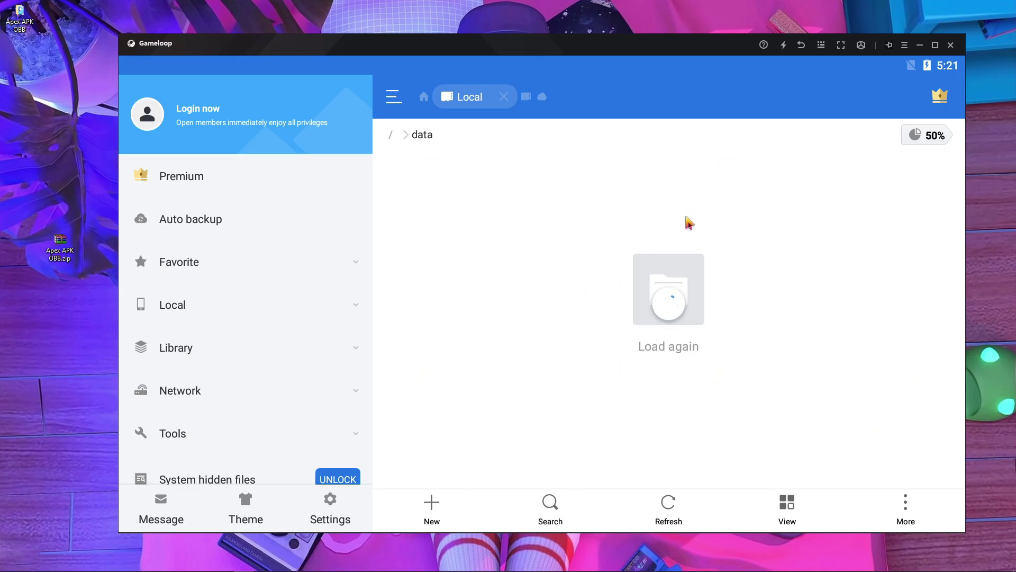
scroll(679, 368, down, 8)
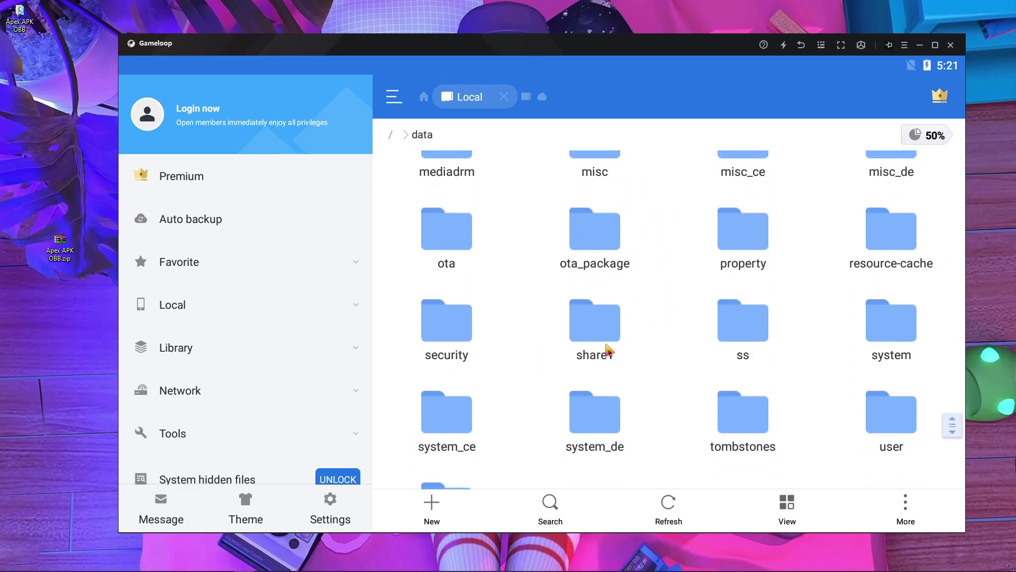
click(595, 325)
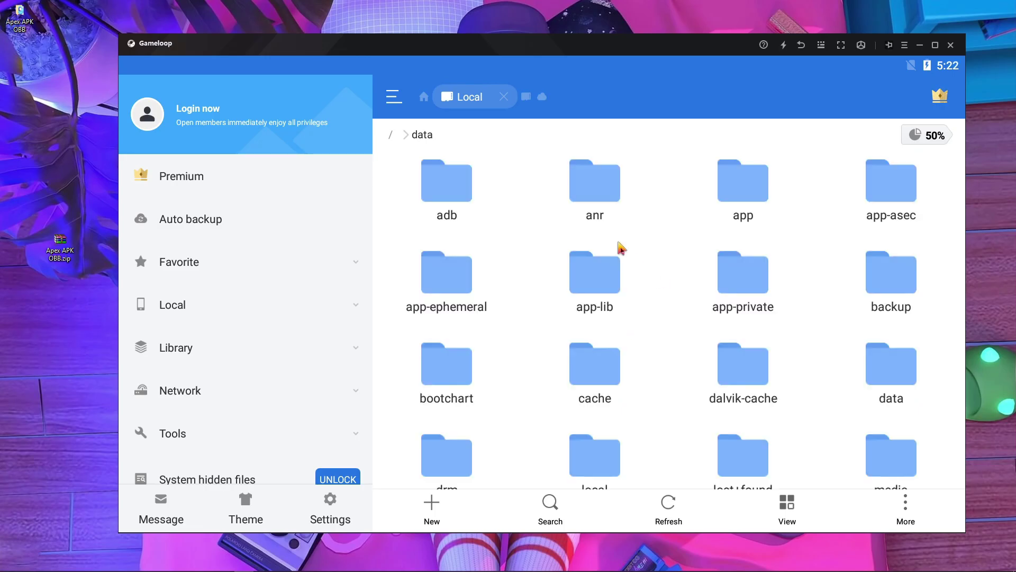
drag(683, 307, 683, 212)
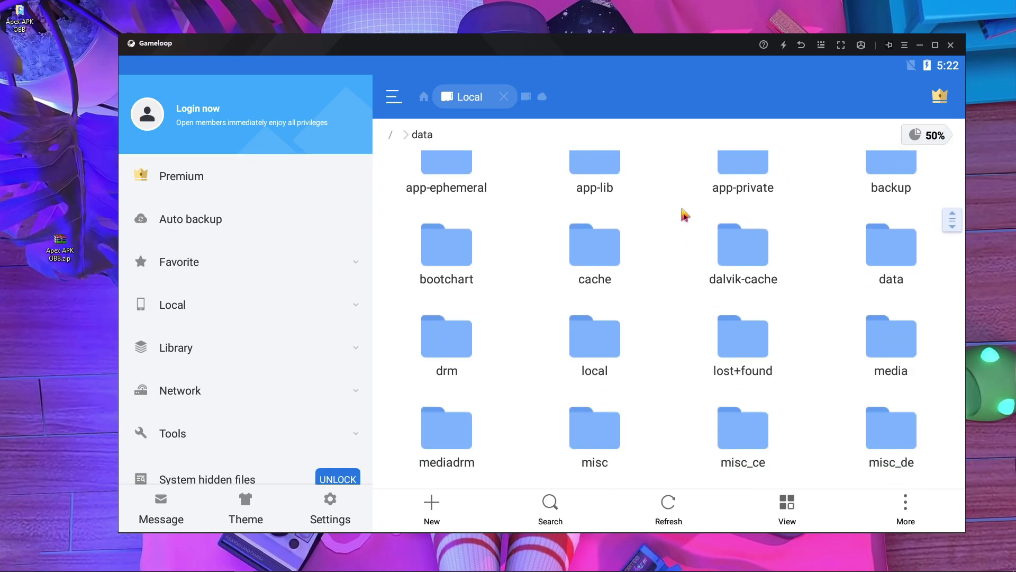
scroll(684, 214, down, 5)
click(606, 334)
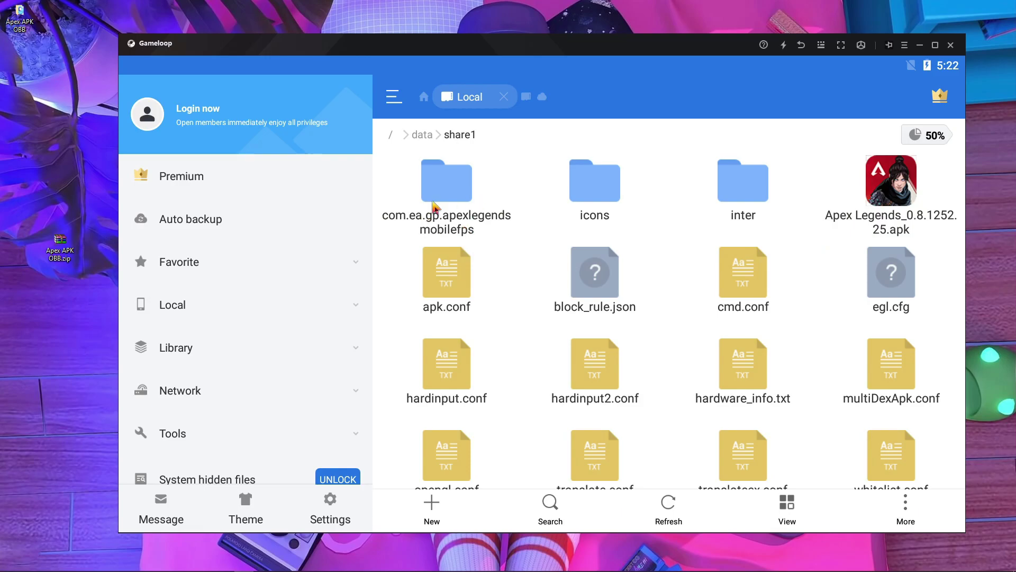
click(28, 14)
double_click(28, 14)
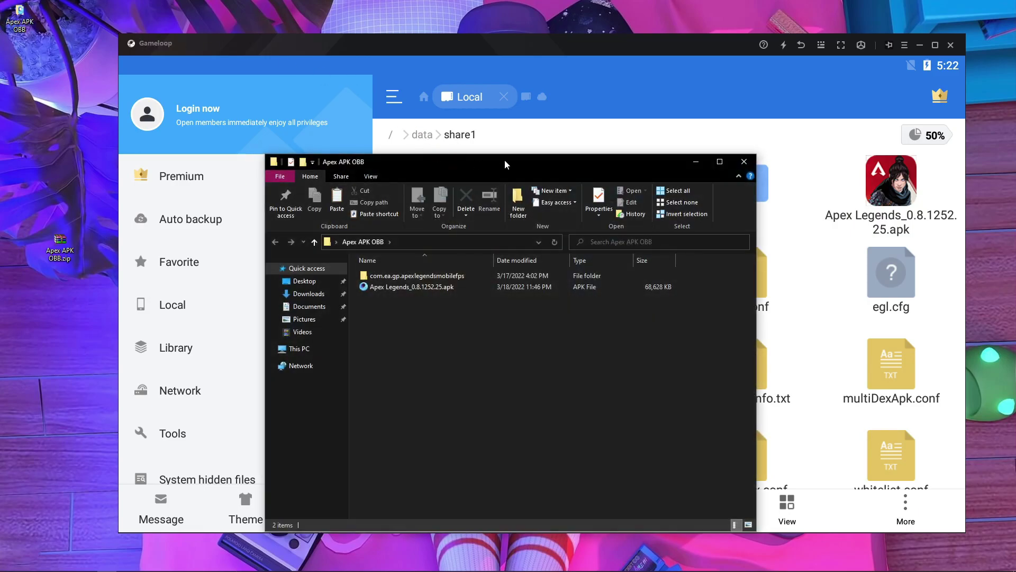
Move the Apex APK OBB window to compare its two items with Gameloop's share1.
drag(505, 165, 479, 292)
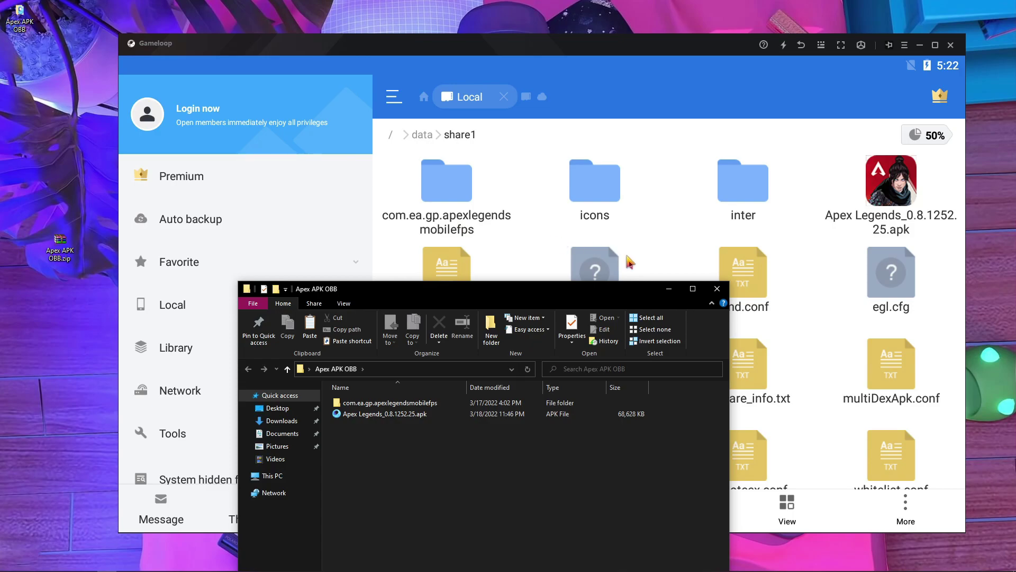
Close the Windows folder and install Apex Legends 0.8.1252.25 from the share1 APK.
click(711, 295)
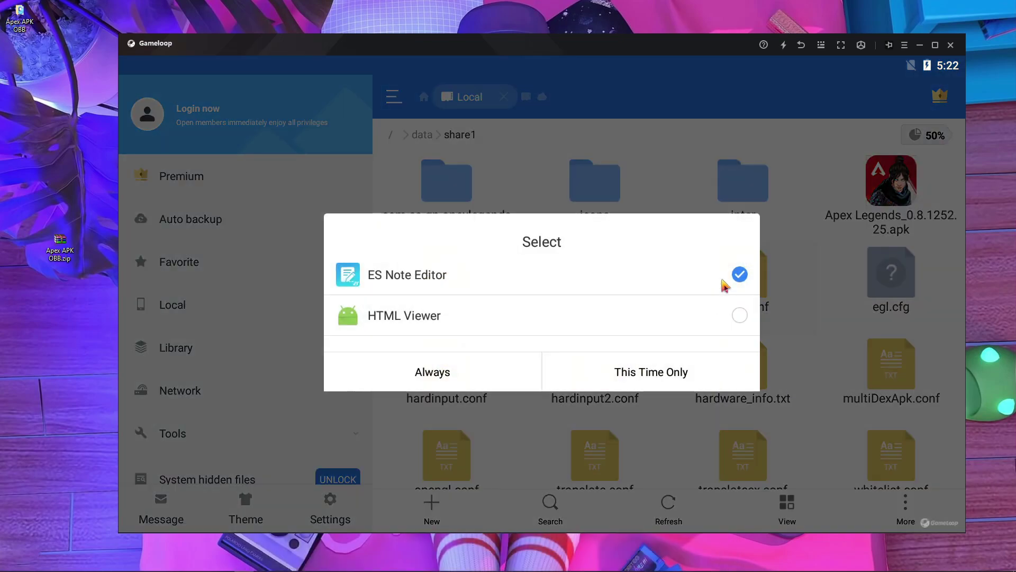
click(622, 433)
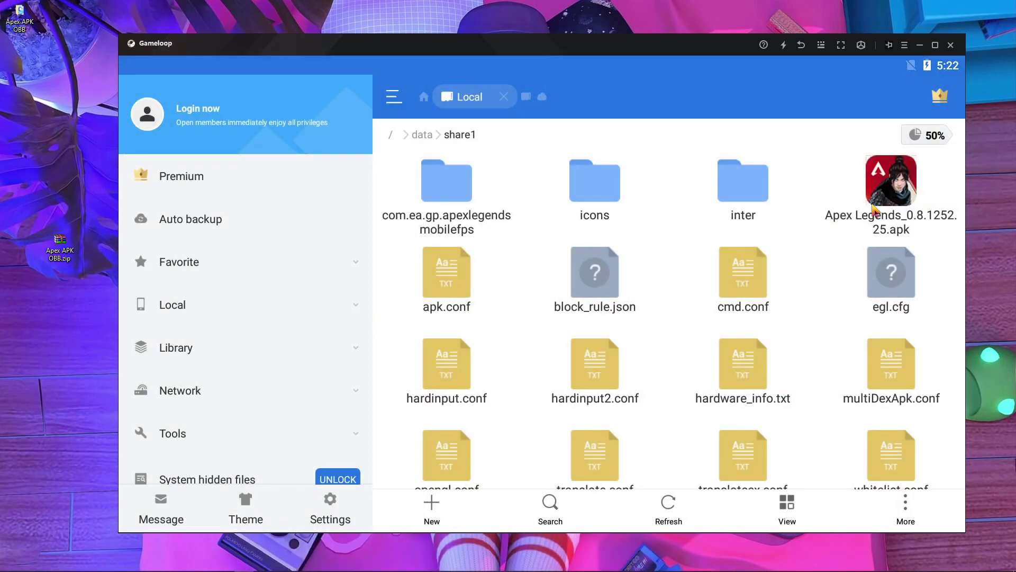
click(883, 240)
click(769, 438)
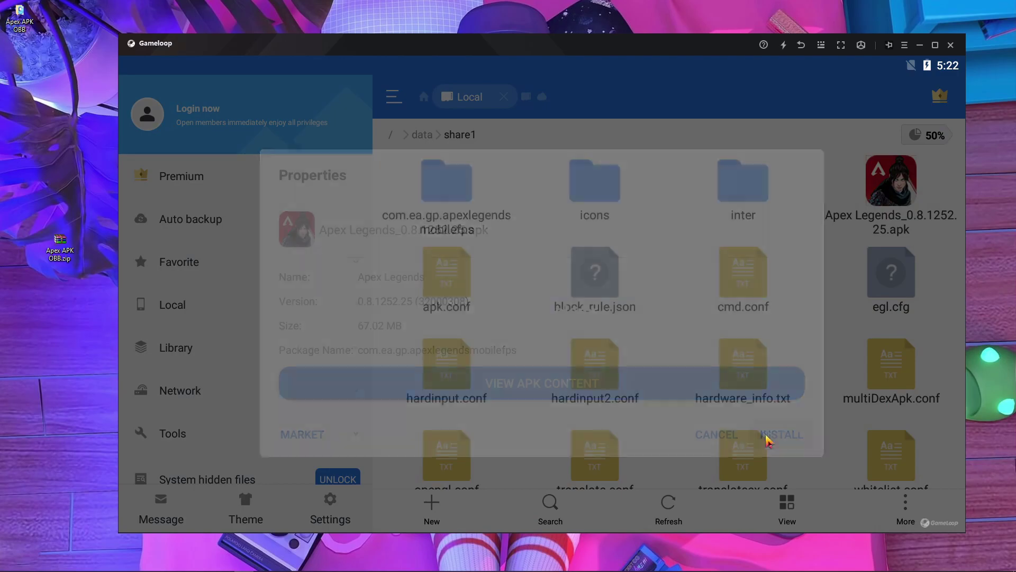
click(931, 509)
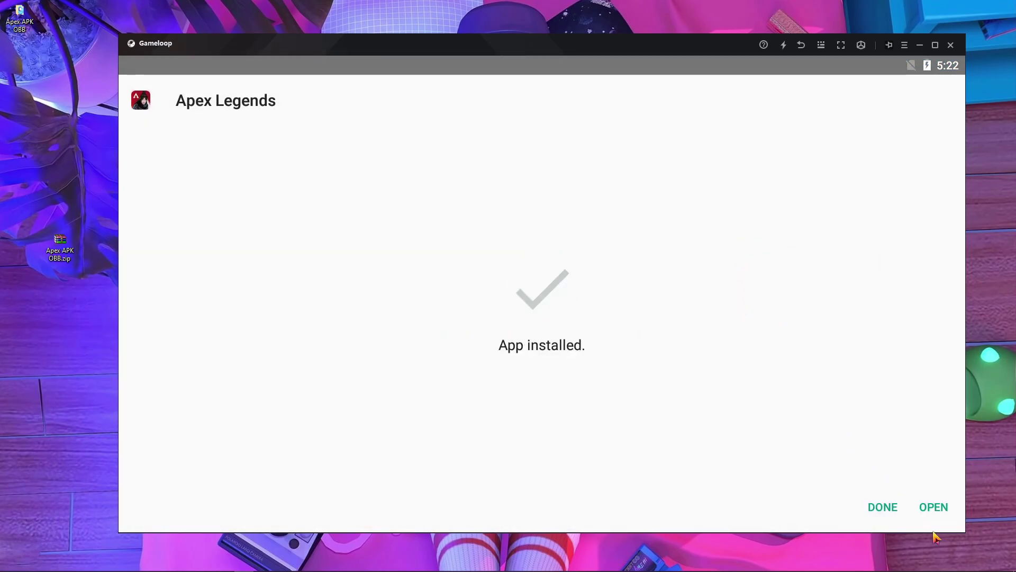
key(Return)
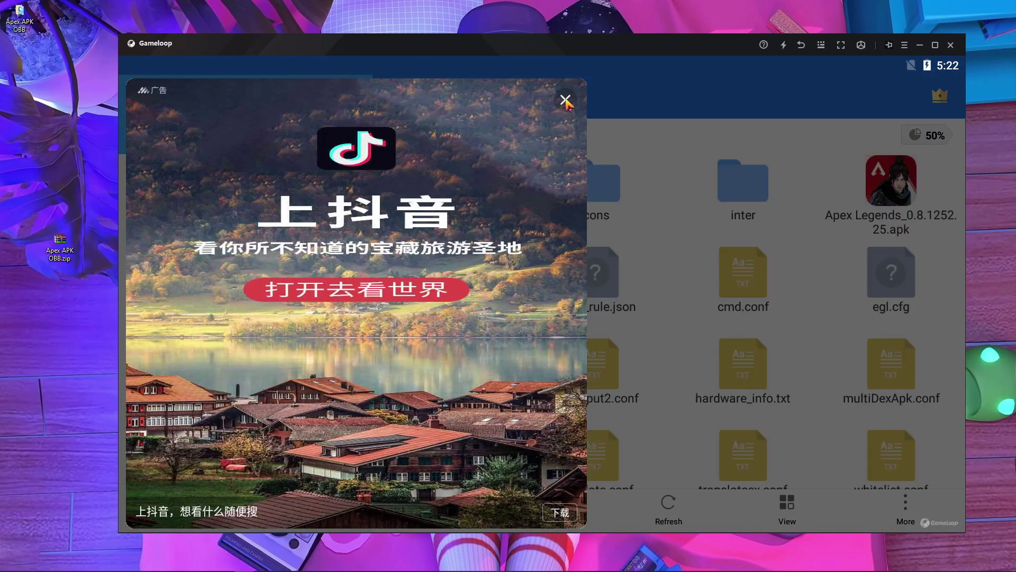
Copy the com.ea.gp.apexlegendsmobilefps folder and navigate to Internal Storage > Android.
click(564, 97)
click(469, 206)
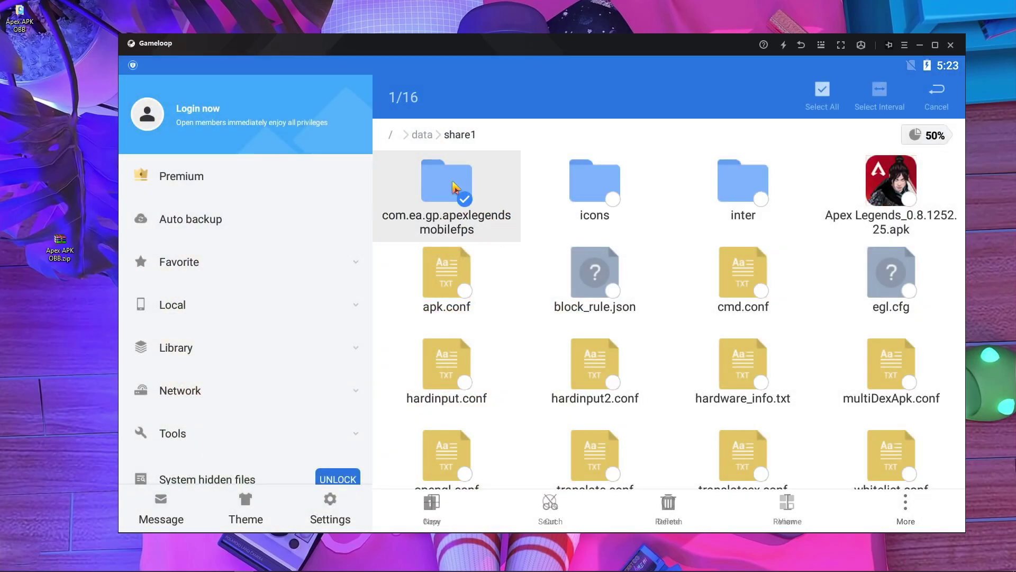
click(447, 520)
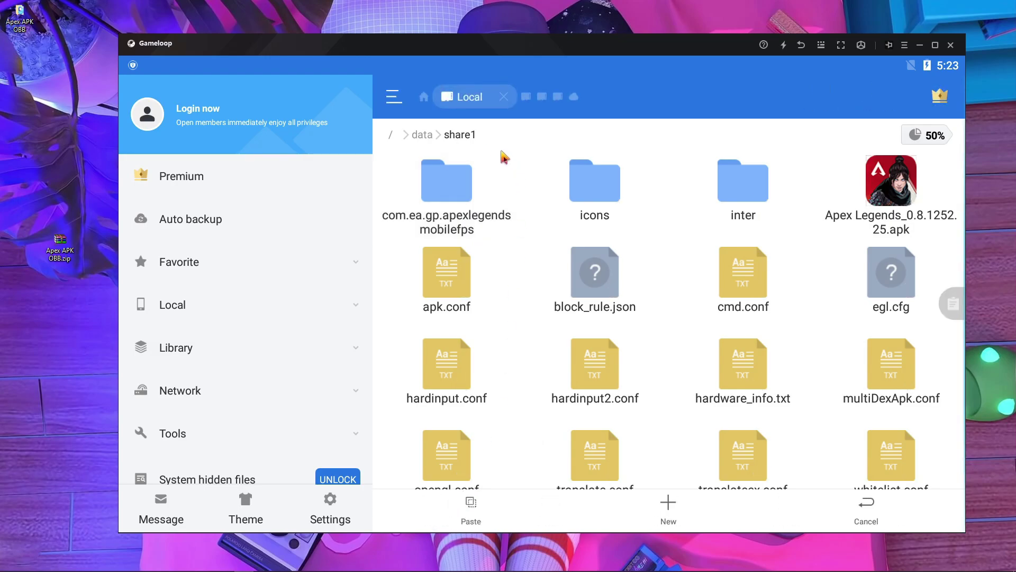
click(424, 97)
click(510, 234)
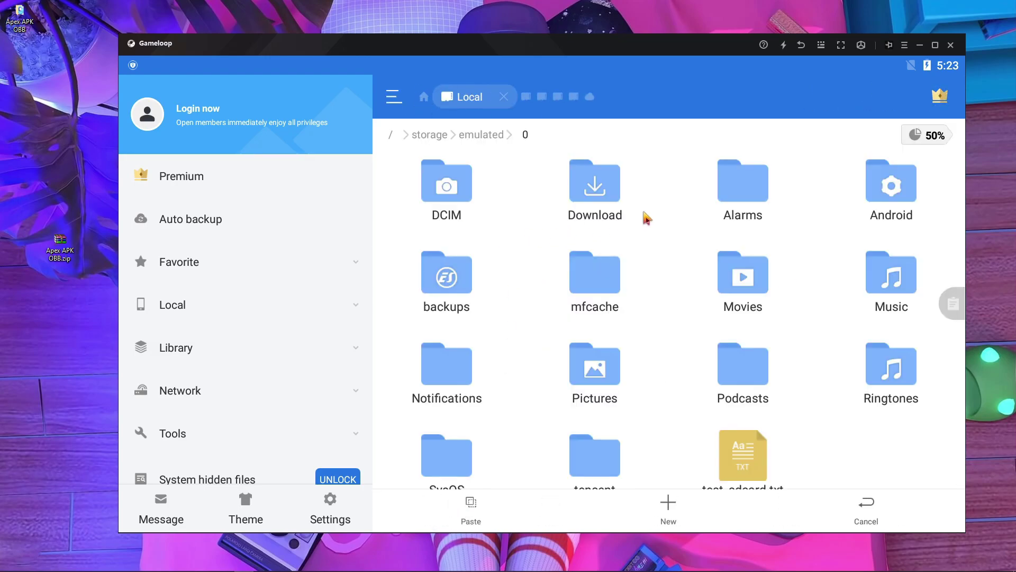
click(889, 180)
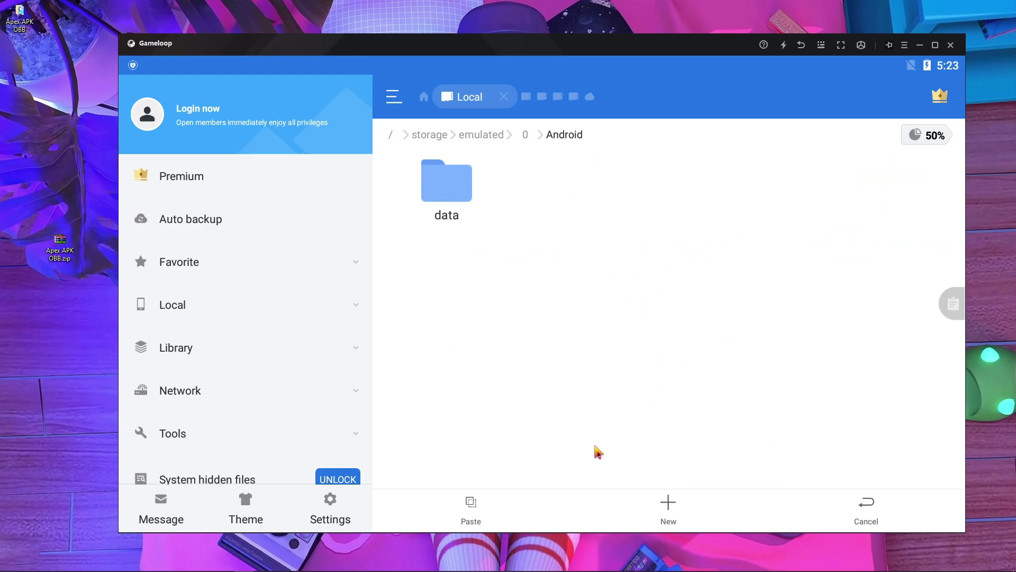
Create an 'obb' folder in Android, paste the OBB folder into it, and return home.
click(676, 516)
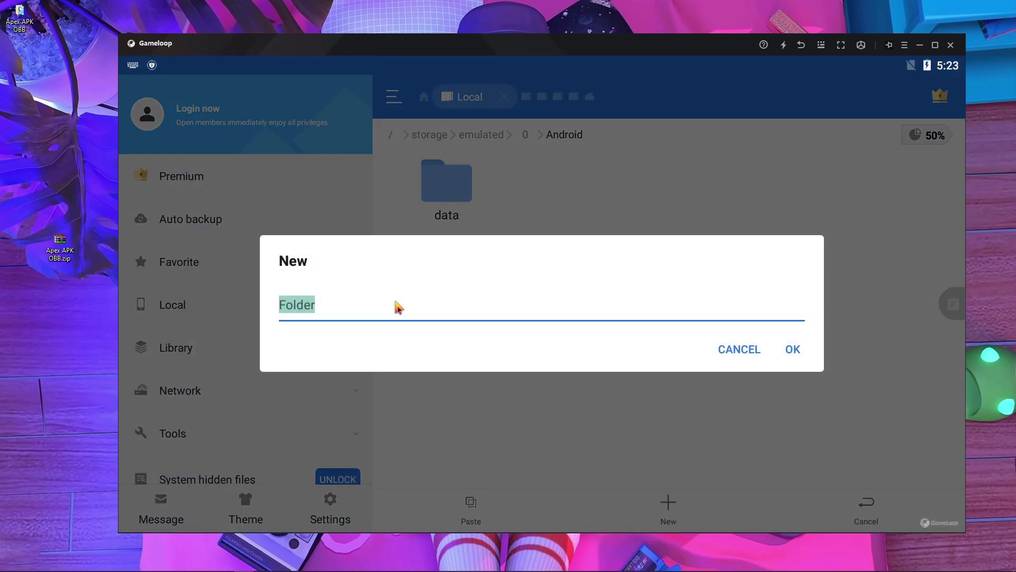
text(obb)
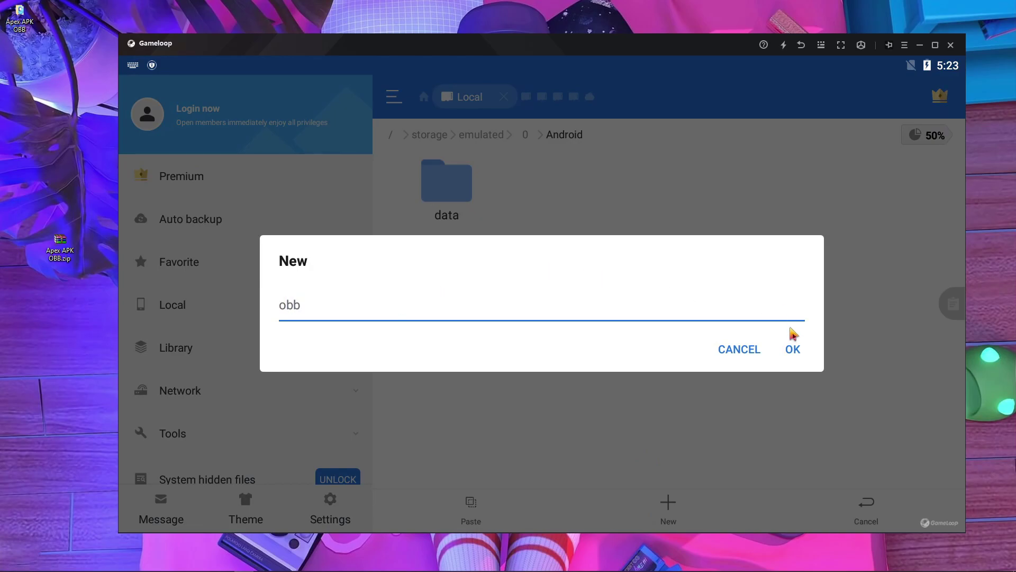
click(796, 350)
click(601, 207)
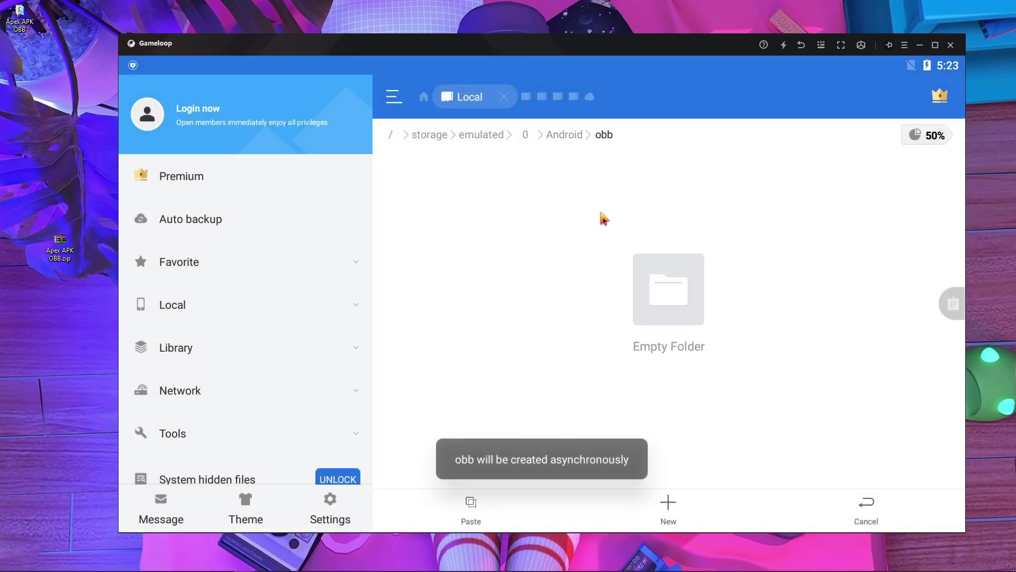
click(474, 514)
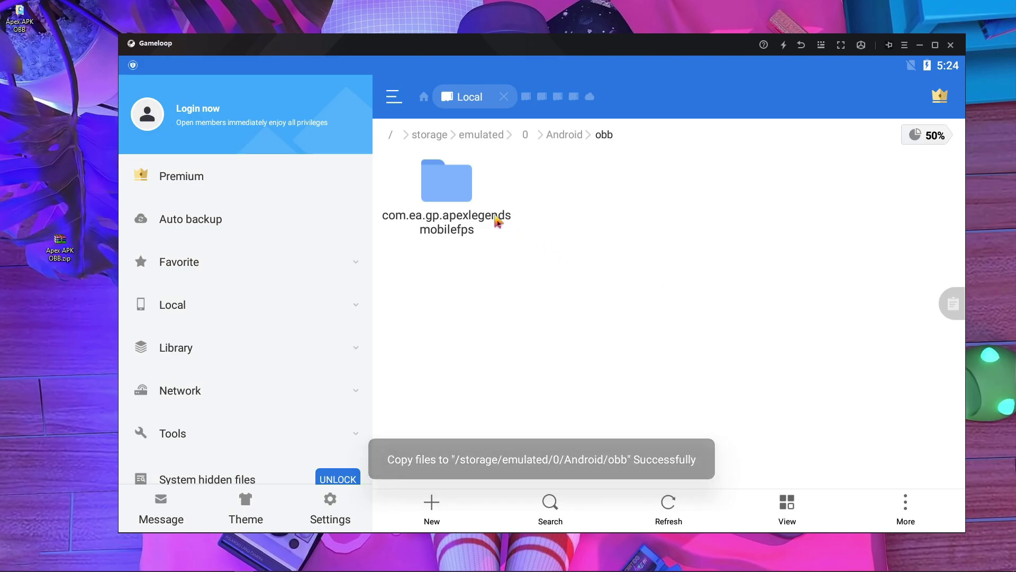
click(802, 46)
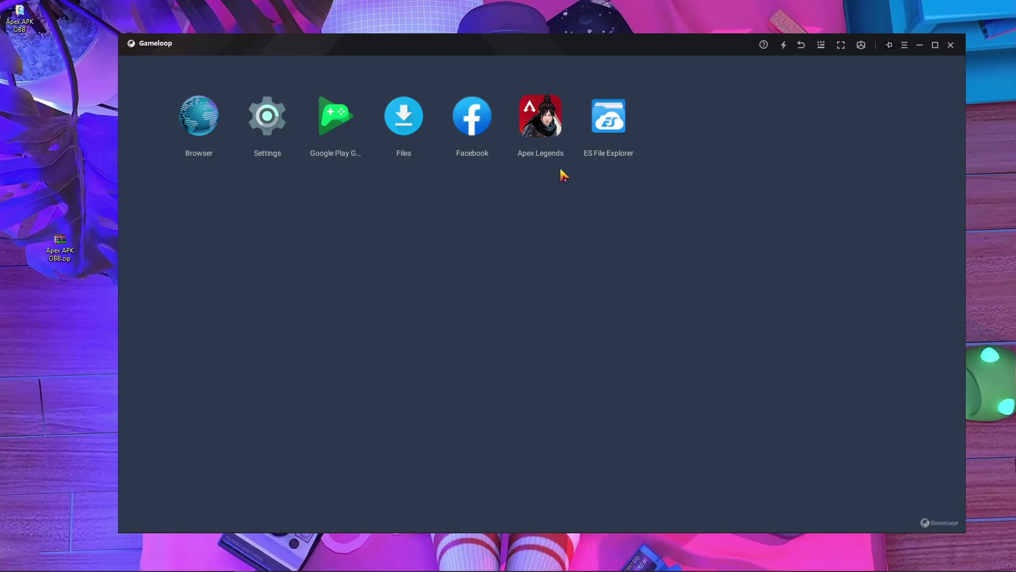
Launch Apex Legends from the emulator home screen.
click(547, 121)
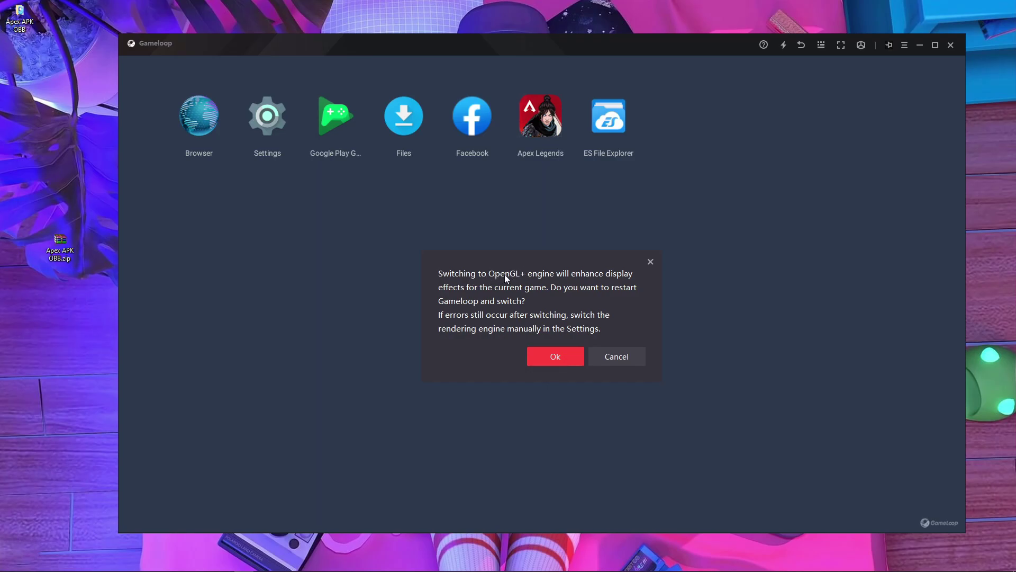
Accept restarting Gameloop with the OpenGL+ rendering engine.
click(557, 357)
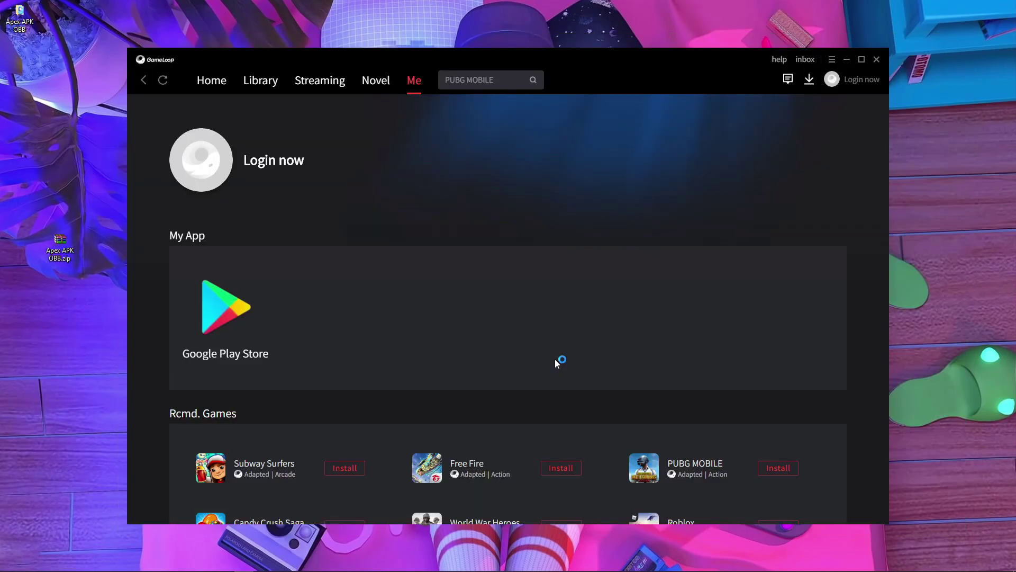